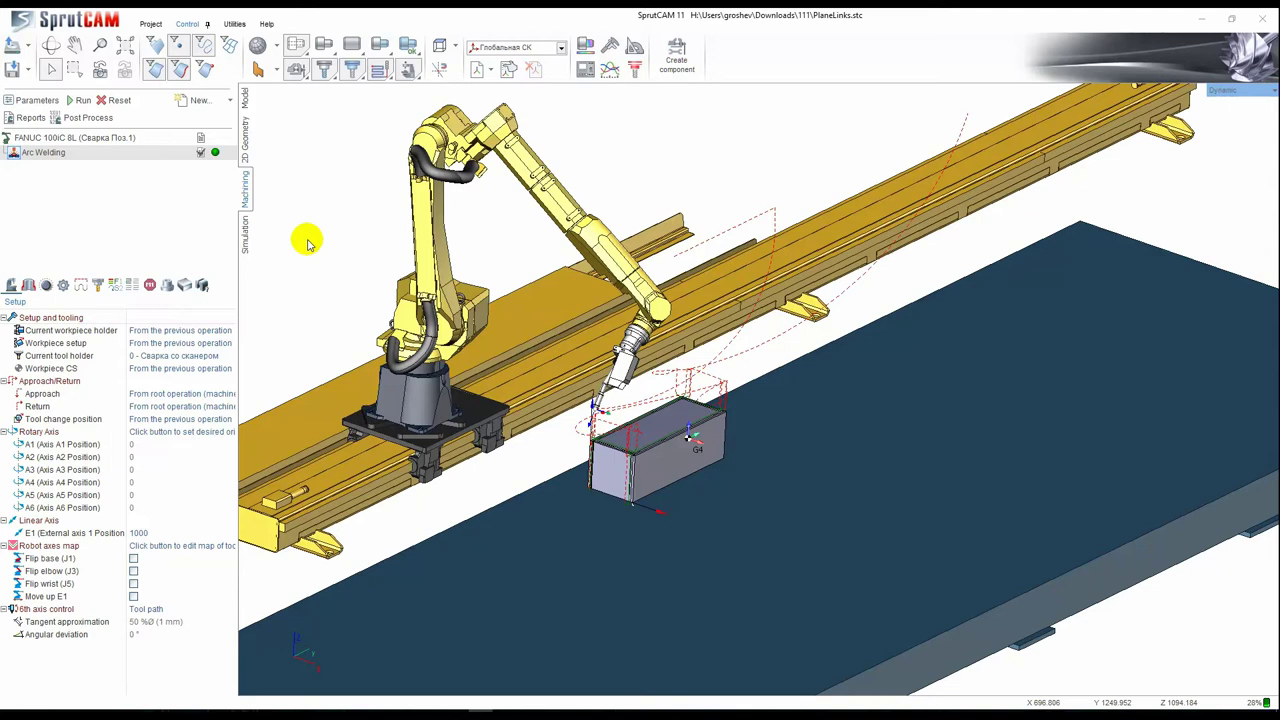
# Examine the eight weld seam curves in the Arc Welding job assignment and where they run on the box.
pyautogui.scroll(2, 534, 399)
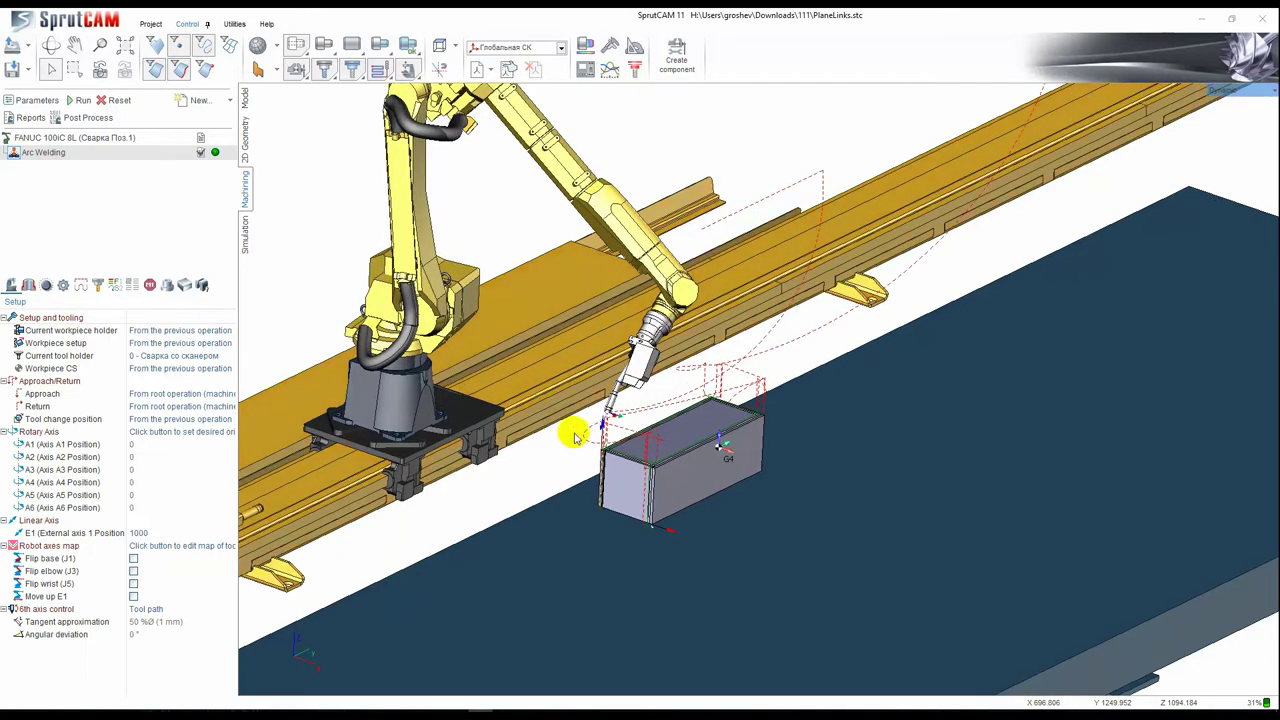
pyautogui.moveTo(583, 438); pyautogui.dragTo(552, 382, button='middle')
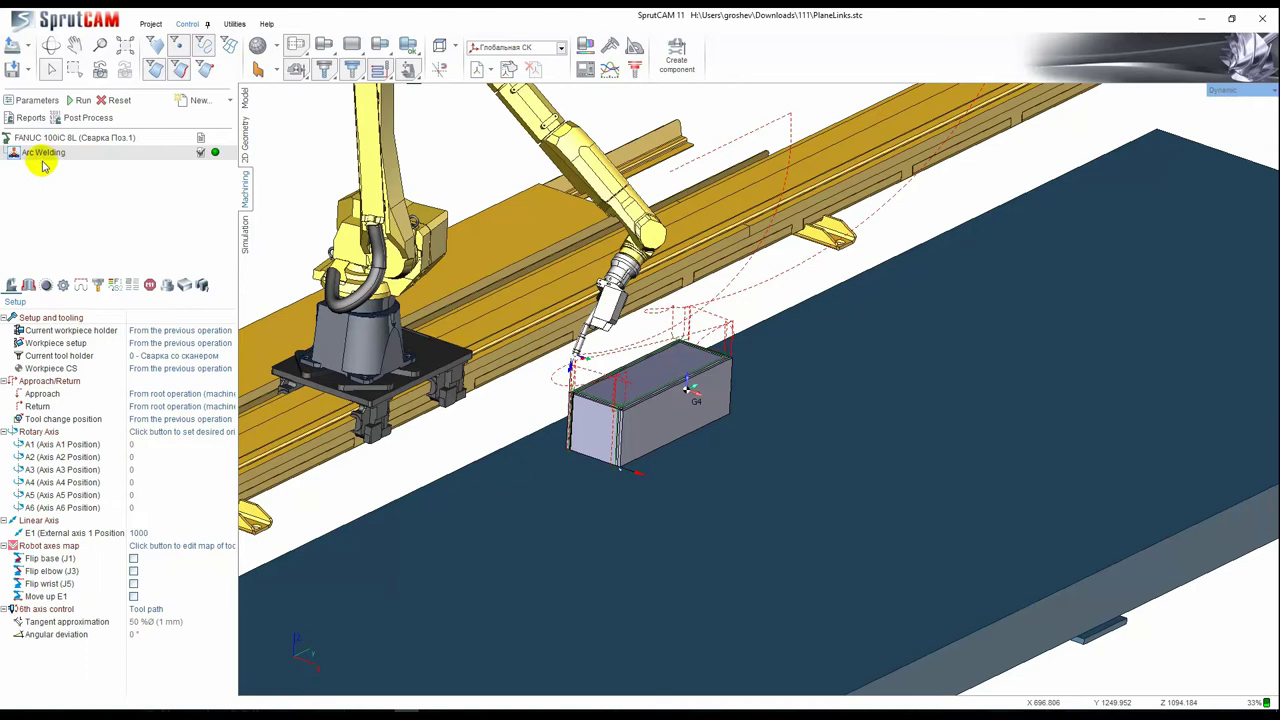
pyautogui.click(29, 285)
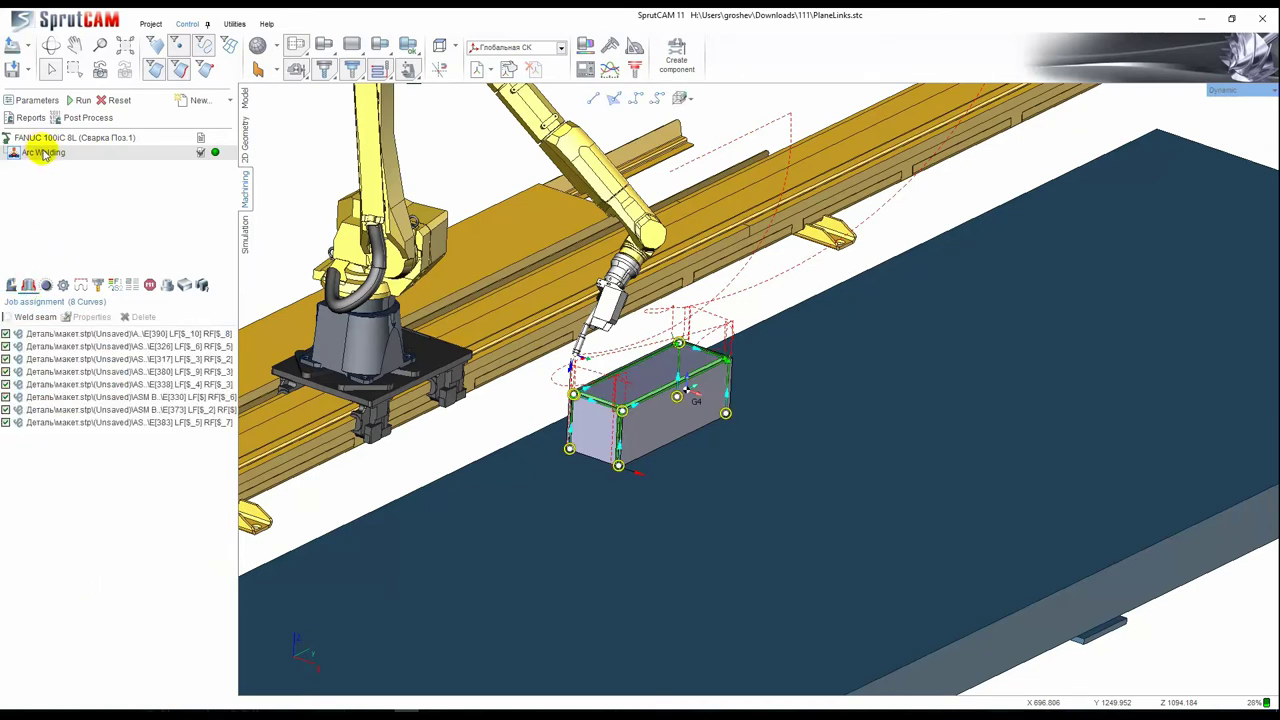
pyautogui.click(59, 334)
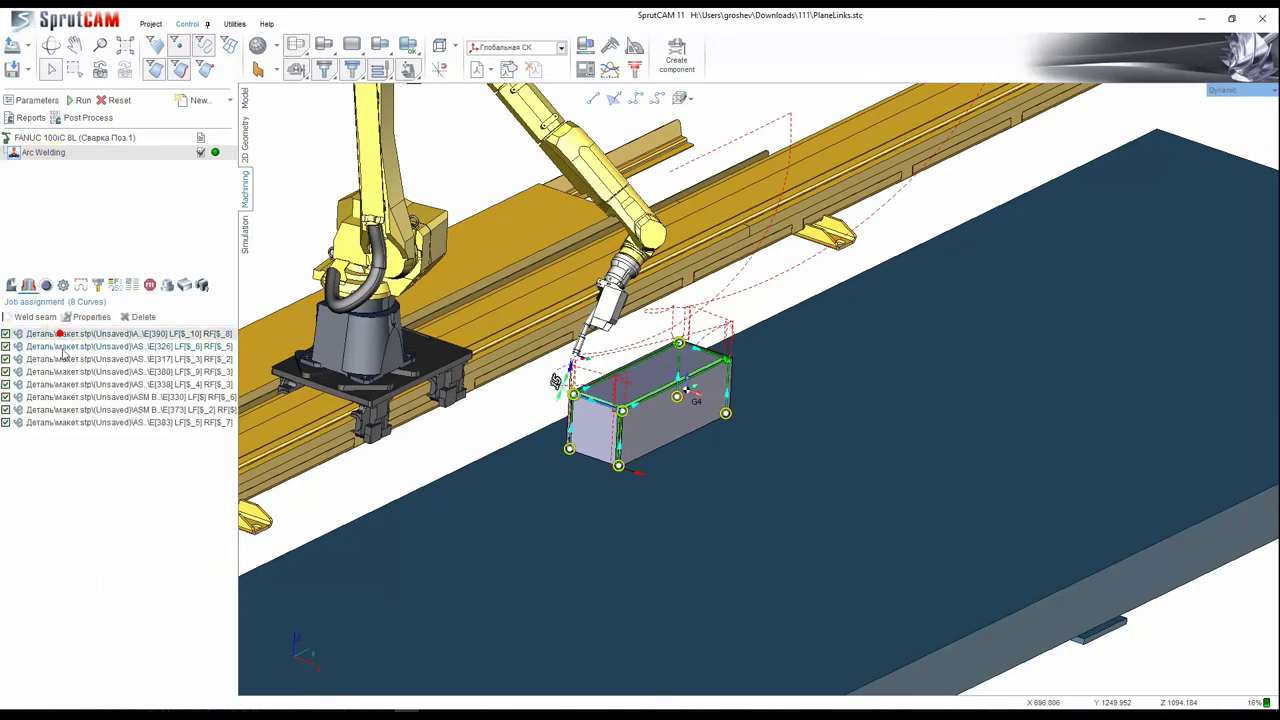
pyautogui.keyDown('shift'); pyautogui.click(71, 425); pyautogui.keyUp('shift')
pyautogui.scroll(5, 587, 410)
pyautogui.click(382, 354)
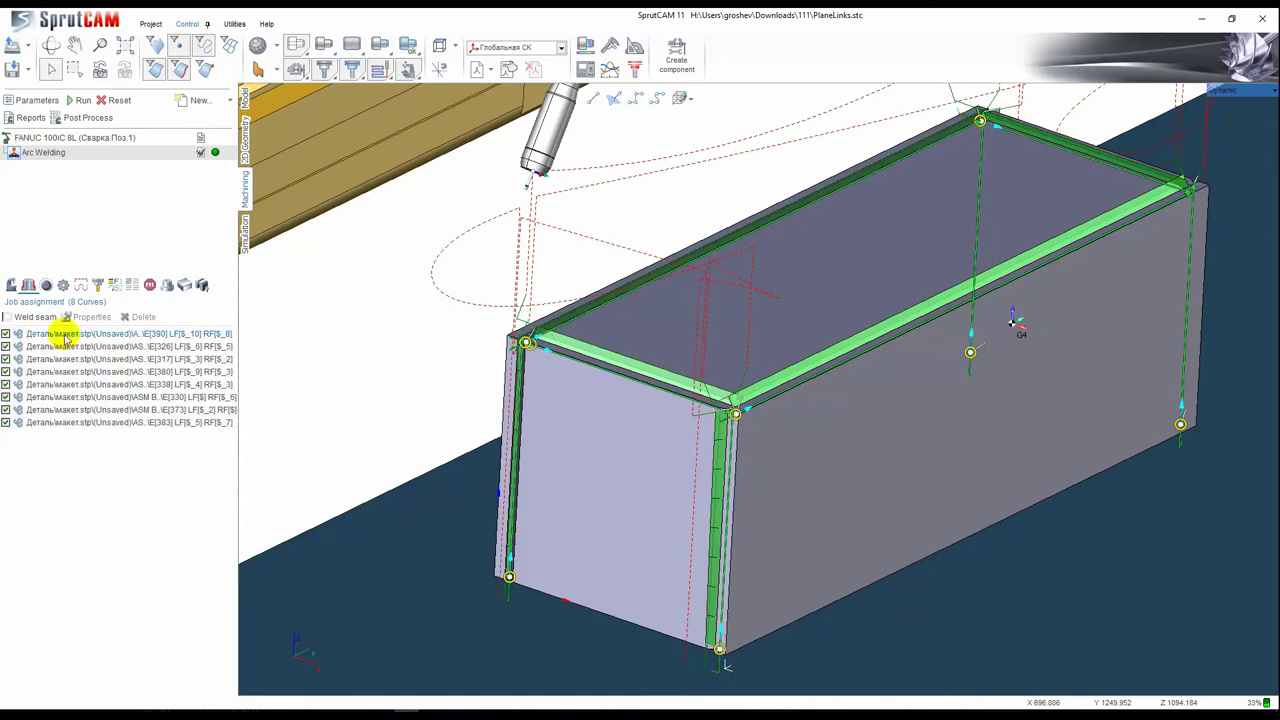
# Inspect the simulation commands of the first two weld items, including the PhysicGOTO link move between the seams.
pyautogui.click(243, 230)
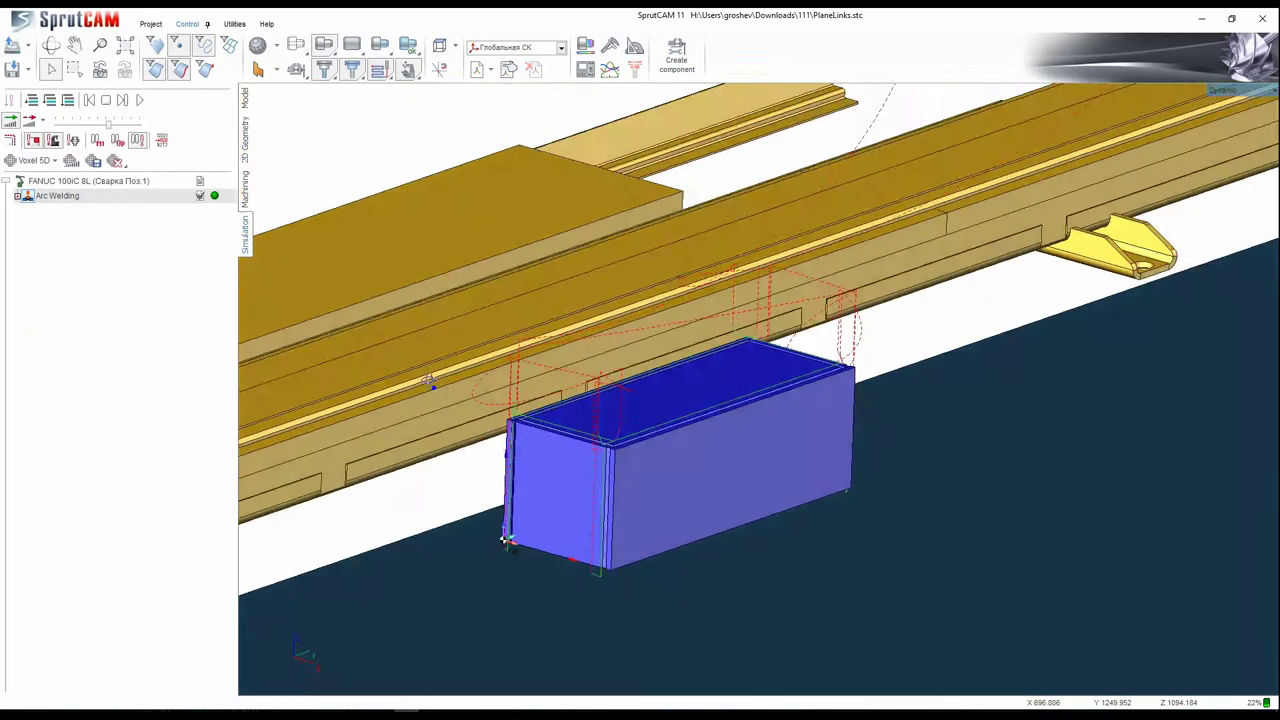
pyautogui.click(20, 195)
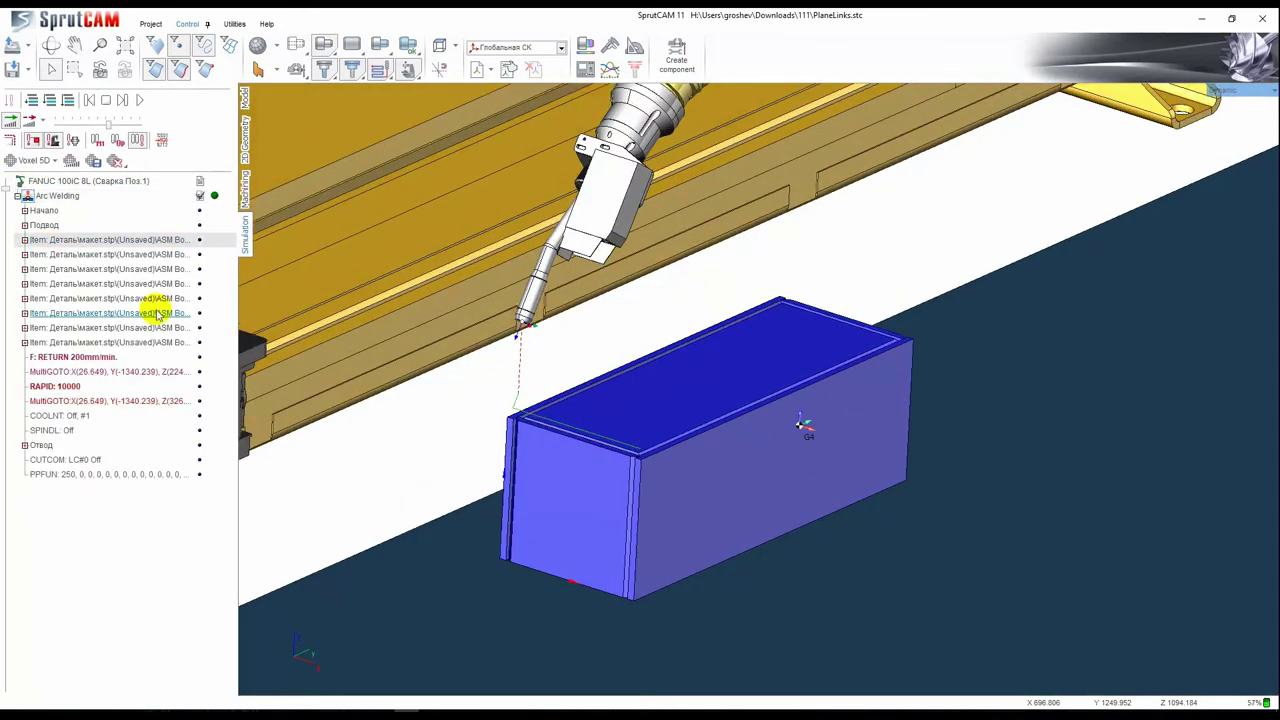
pyautogui.click(24, 254)
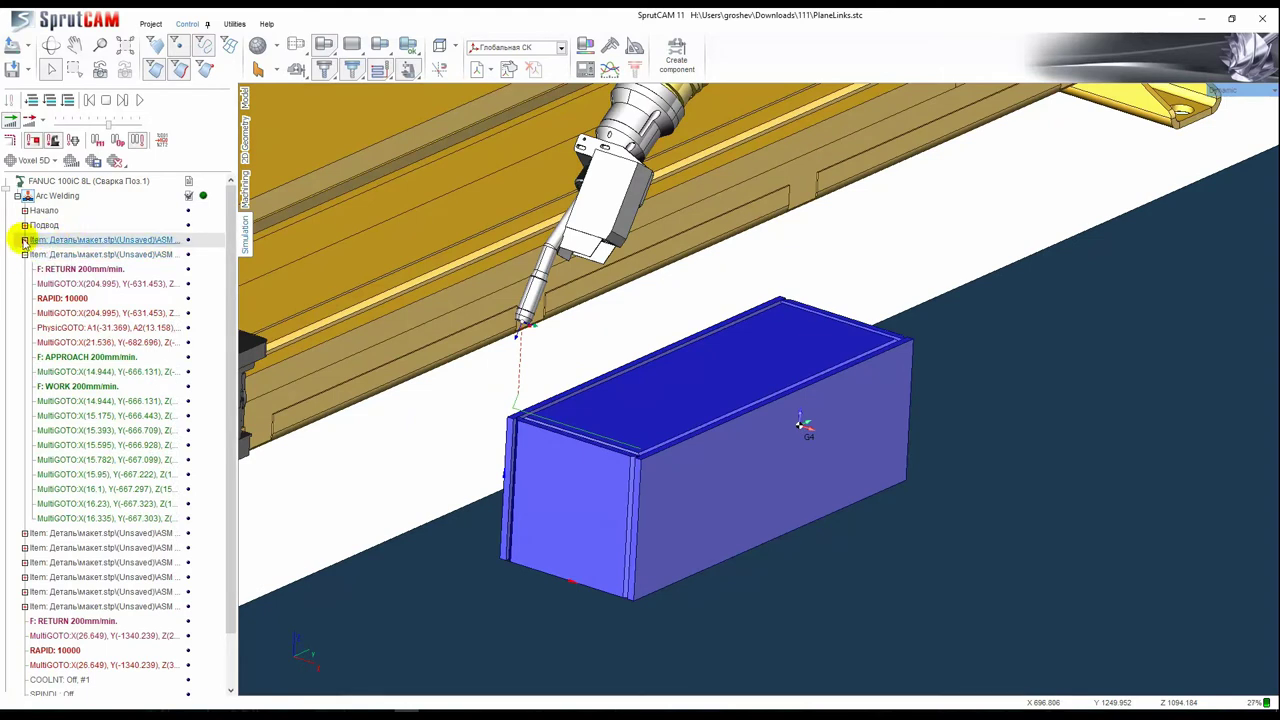
pyautogui.click(24, 240)
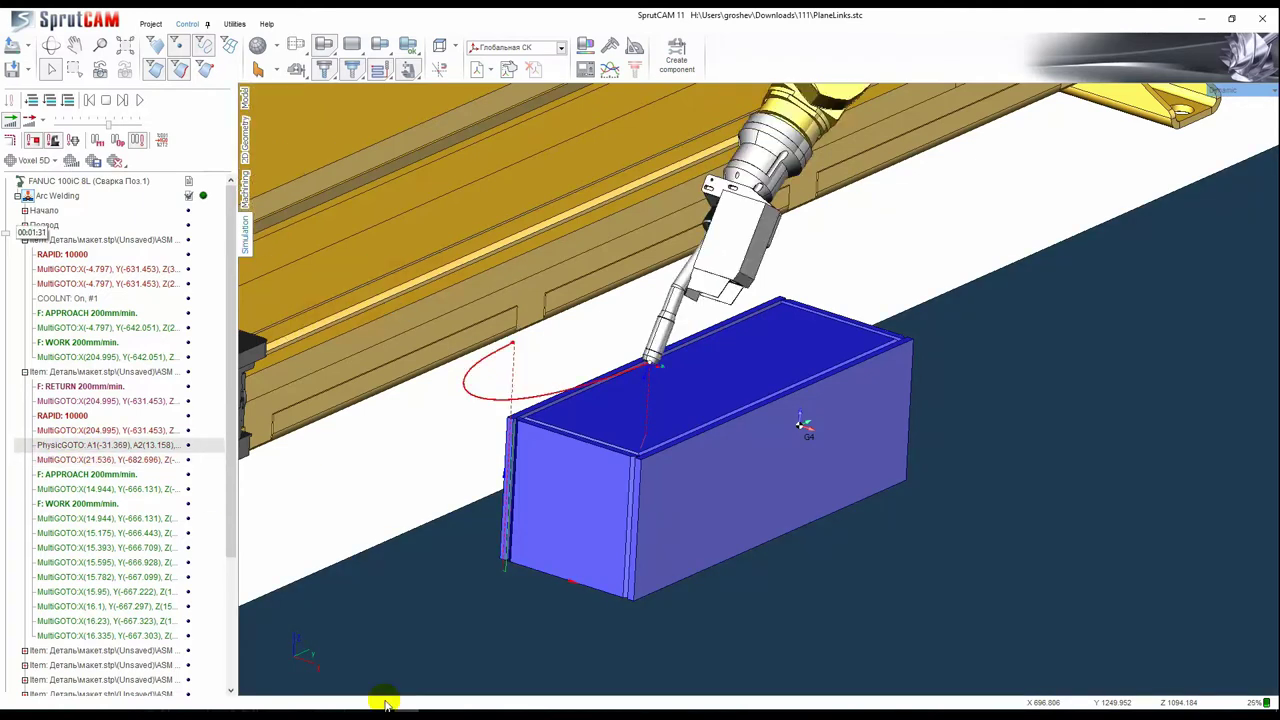
pyautogui.click(25, 371)
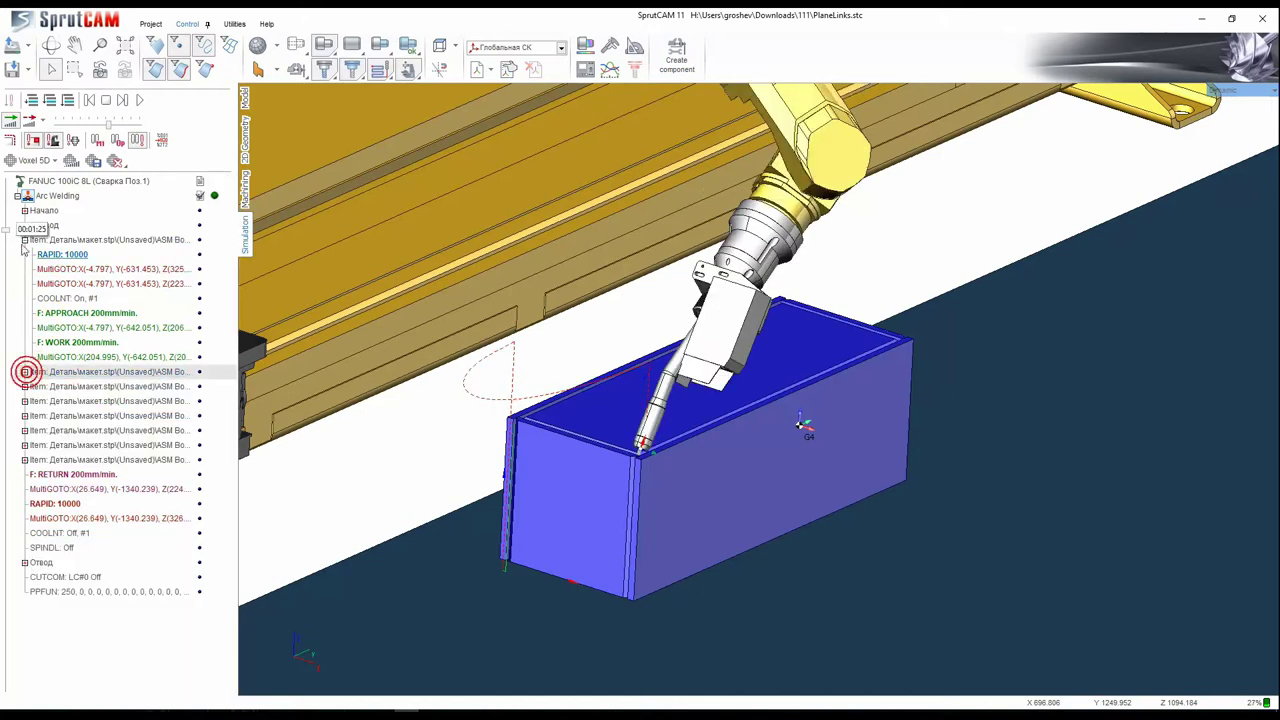
# Expand the third and fourth weld items and play the fourth item's PhysicGOTO link move, reducing the simulation's movement speed.
pyautogui.click(25, 240)
pyautogui.click(25, 269)
pyautogui.click(100, 327)
pyautogui.click(137, 299)
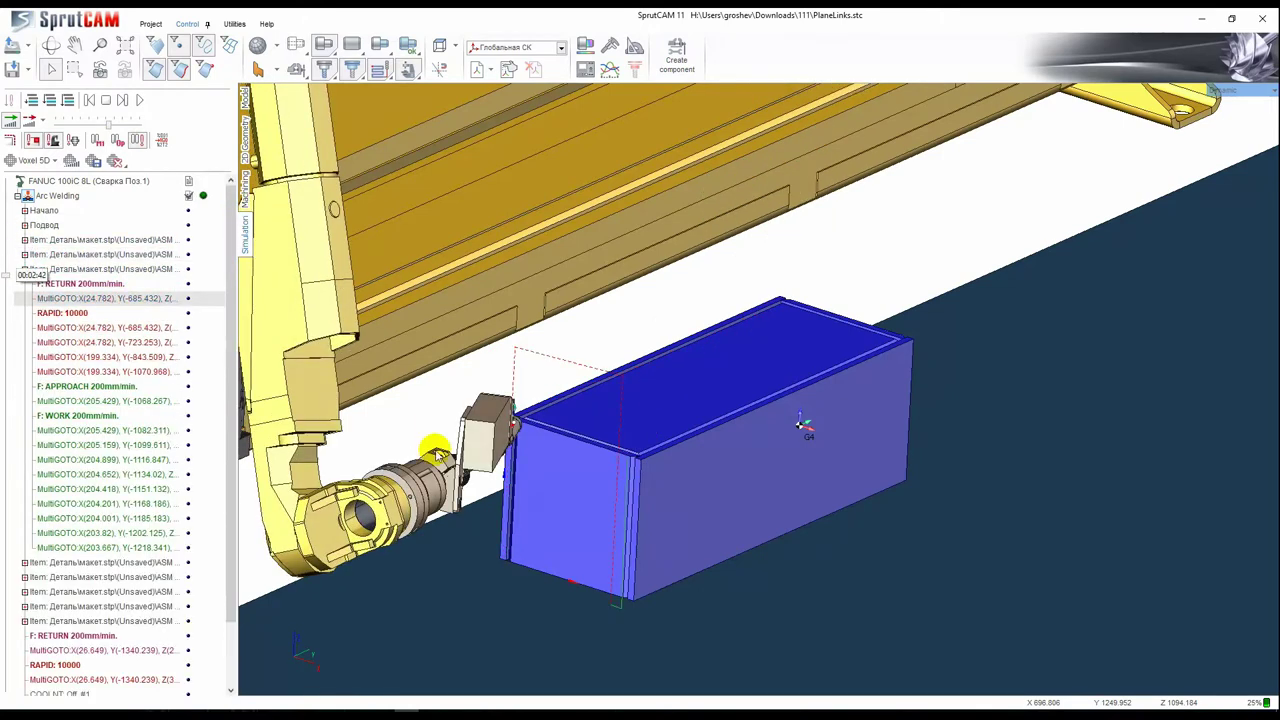
pyautogui.press('Down')
pyautogui.press('Down')
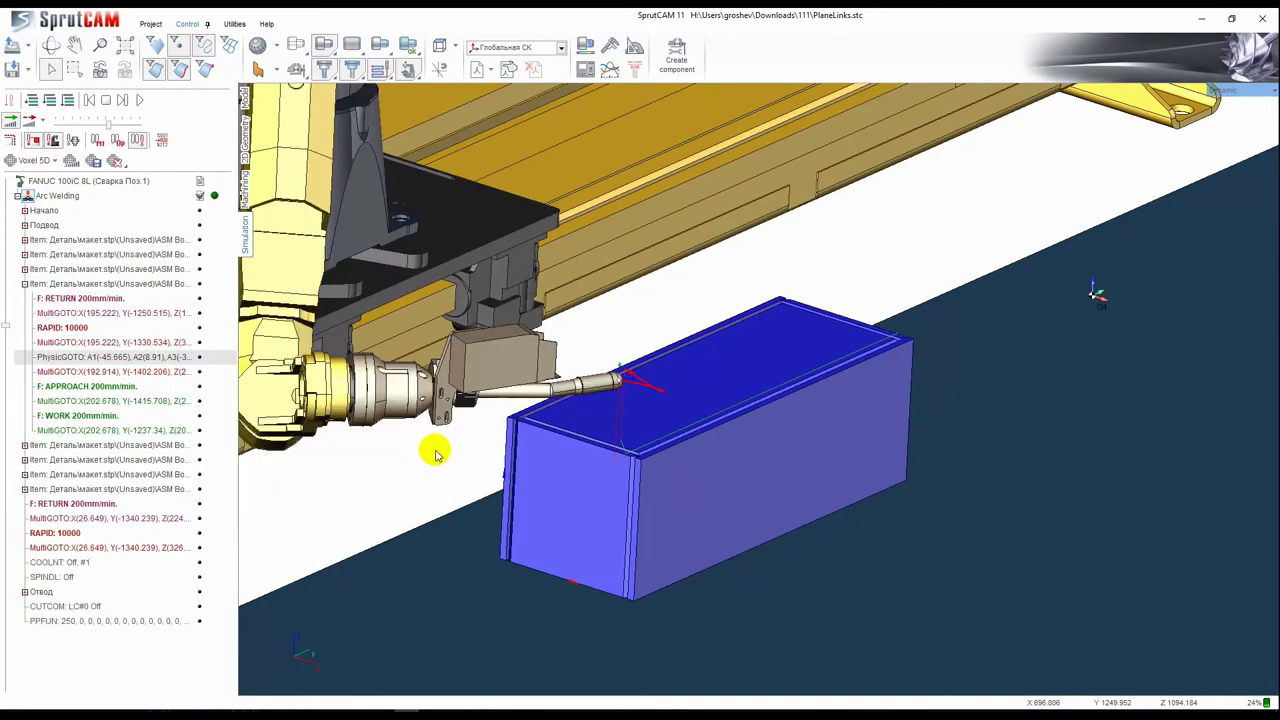
pyautogui.click(121, 99)
pyautogui.moveTo(108, 124); pyautogui.dragTo(94, 124)
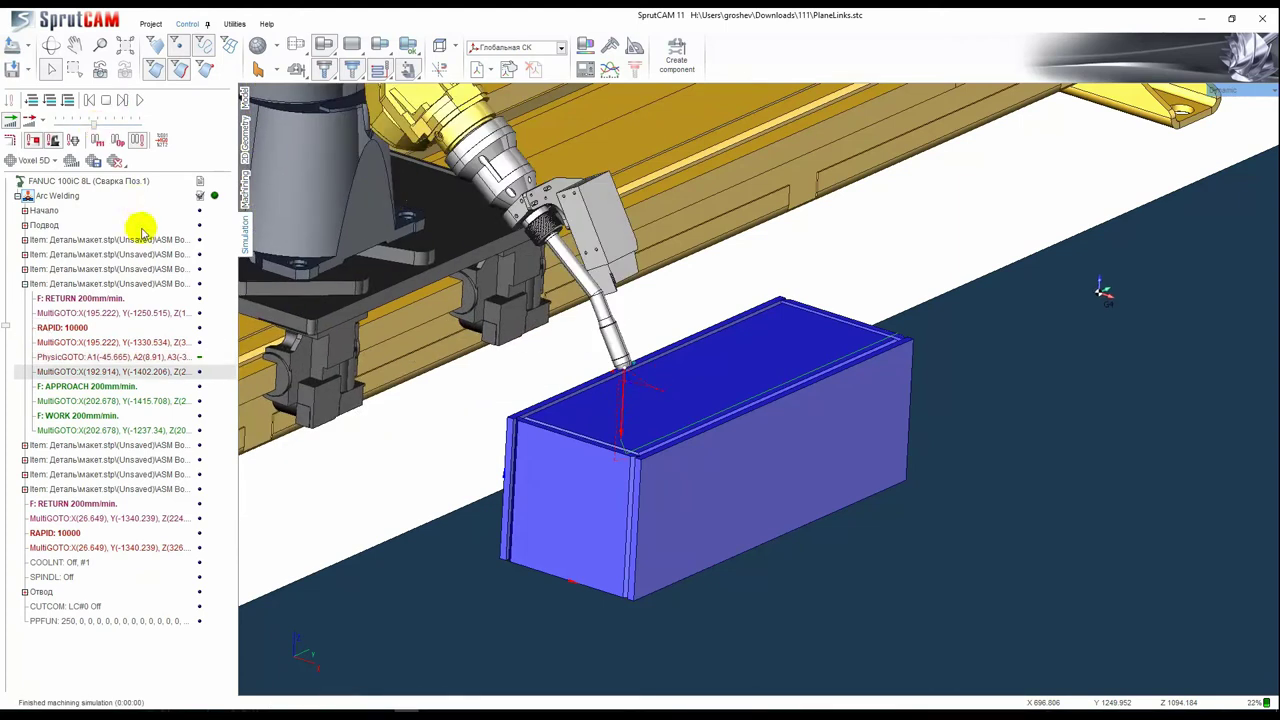
# Review the Arc Welding operation's tool and Links/Leads parameters, examining the safe plane above the box.
pyautogui.click(244, 200)
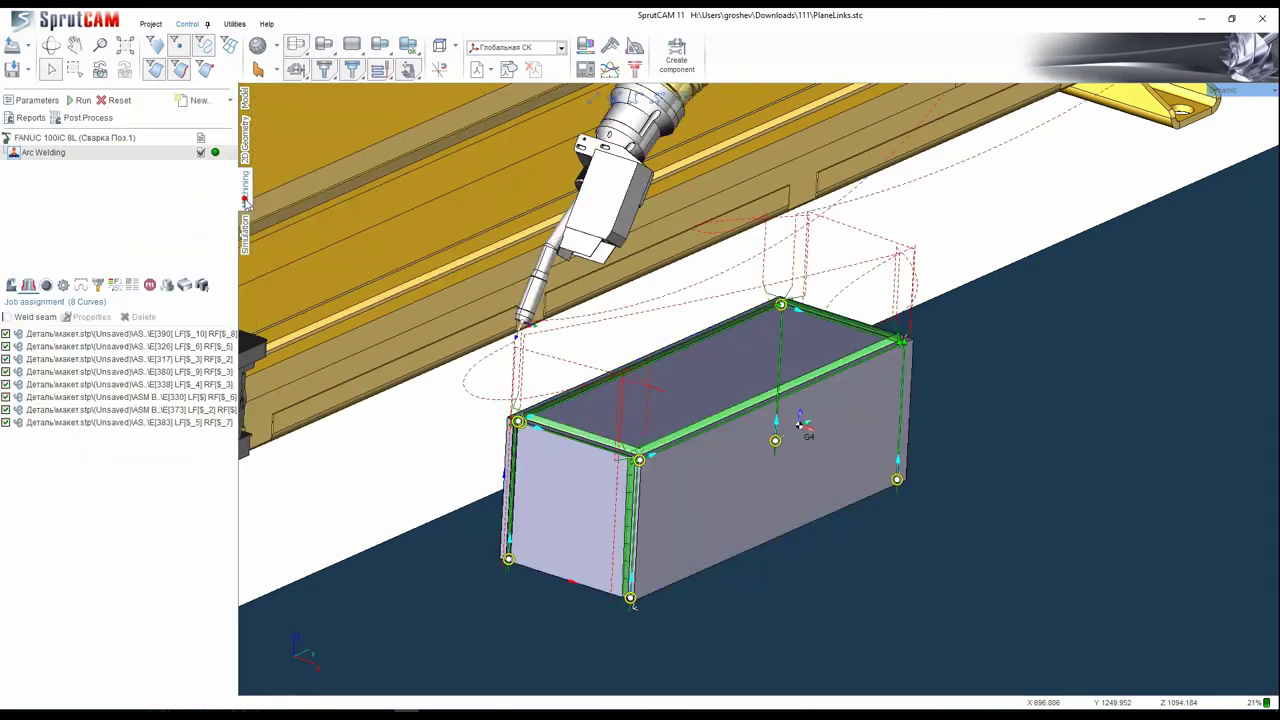
pyautogui.click(100, 286)
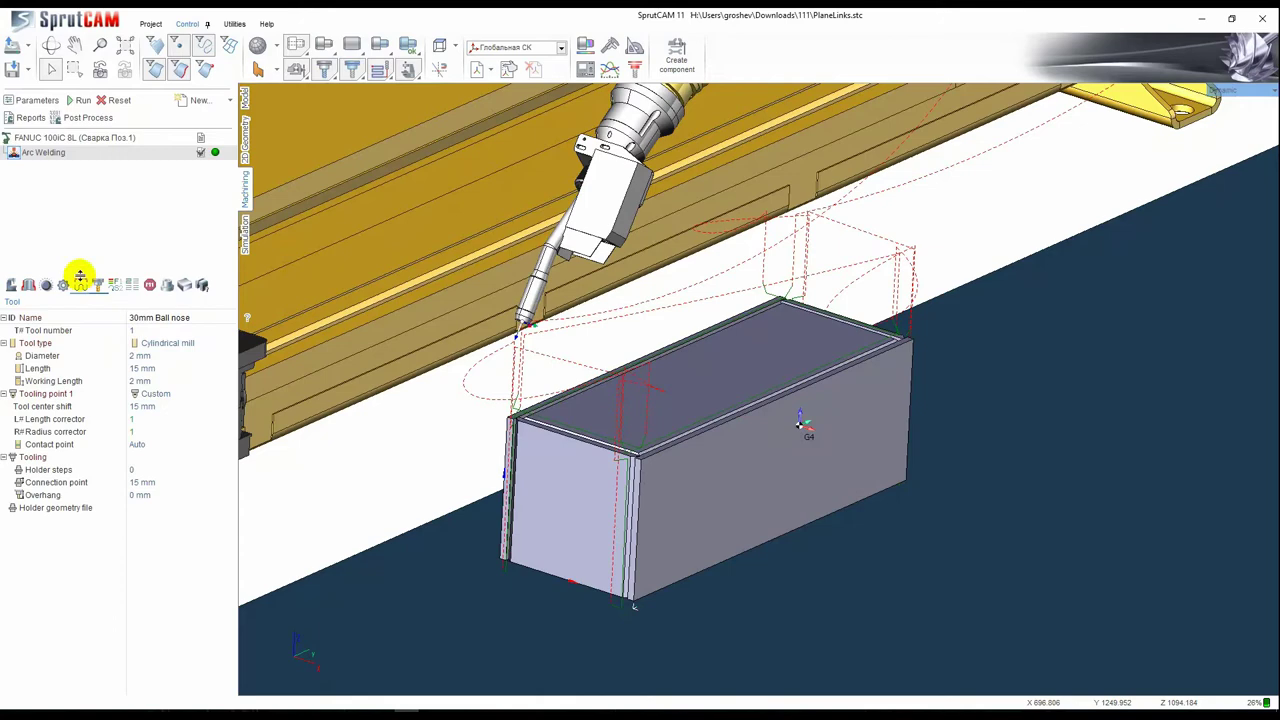
pyautogui.click(80, 281)
pyautogui.moveTo(422, 393); pyautogui.dragTo(566, 363, button='middle')
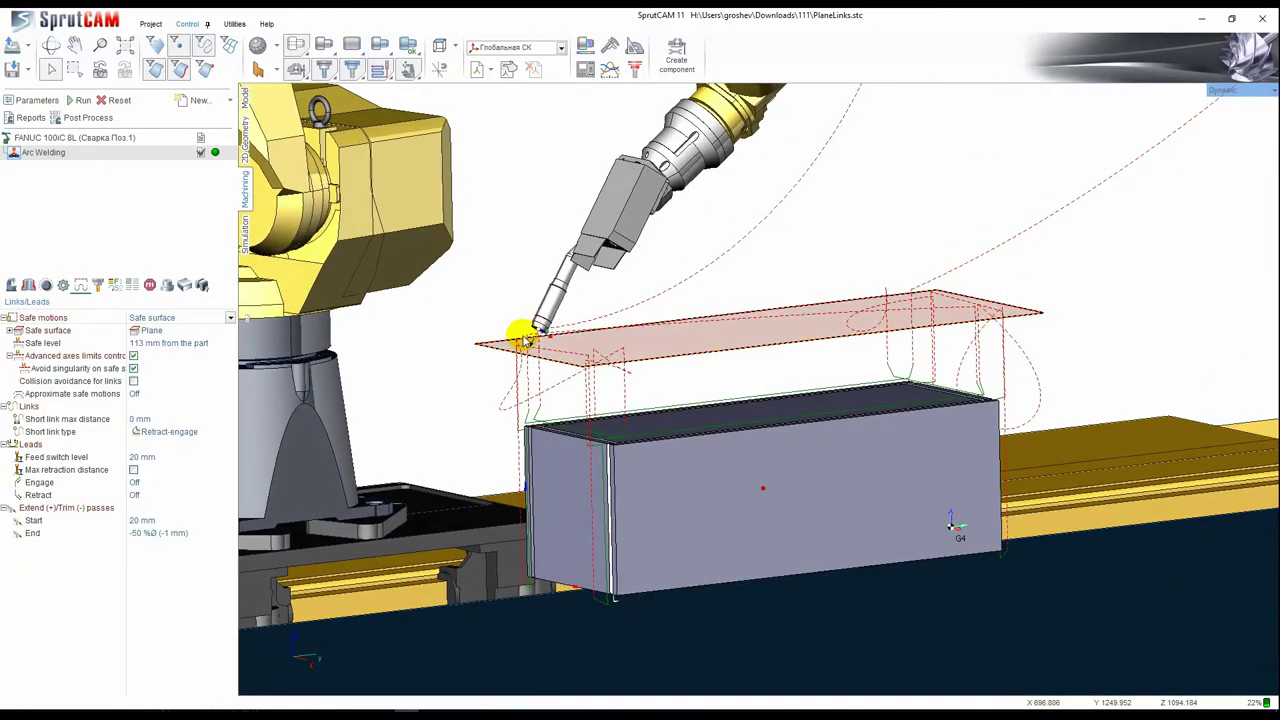
pyautogui.scroll(3, 603, 365)
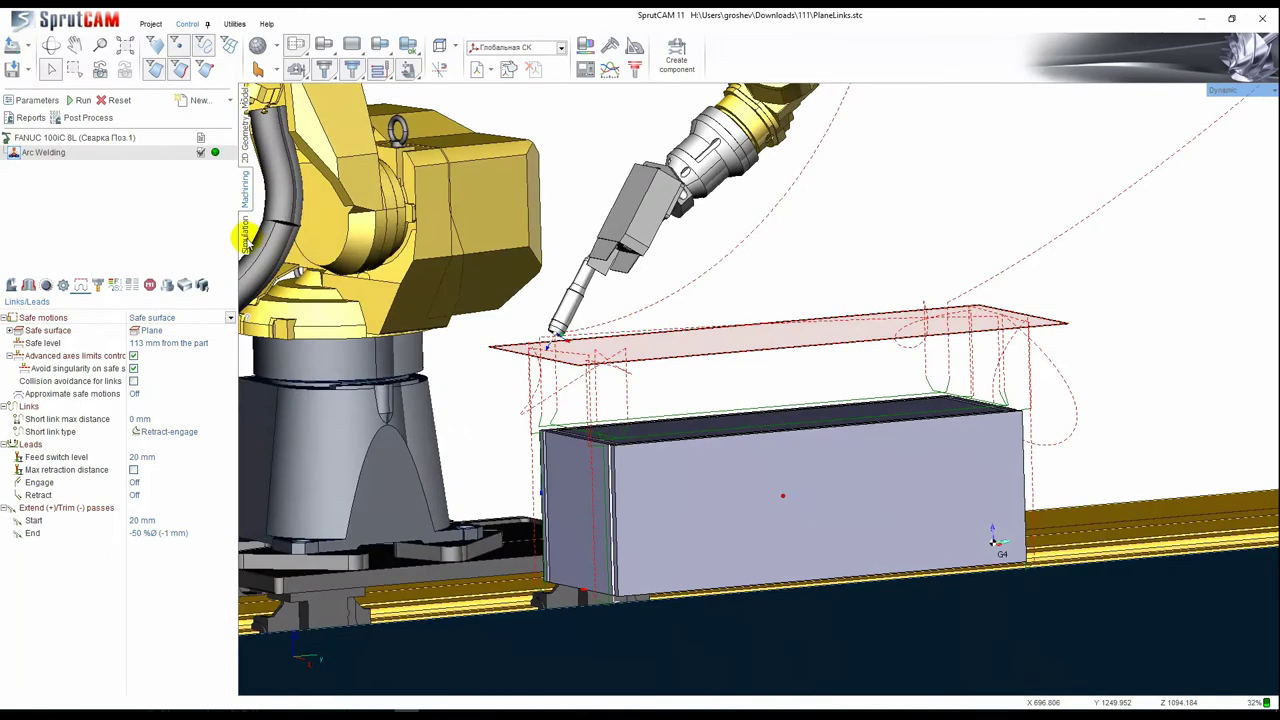
# Play the machining simulation of the Arc Welding operation and watch the robot's link moves around the box.
pyautogui.click(244, 238)
pyautogui.scroll(-2, 460, 362)
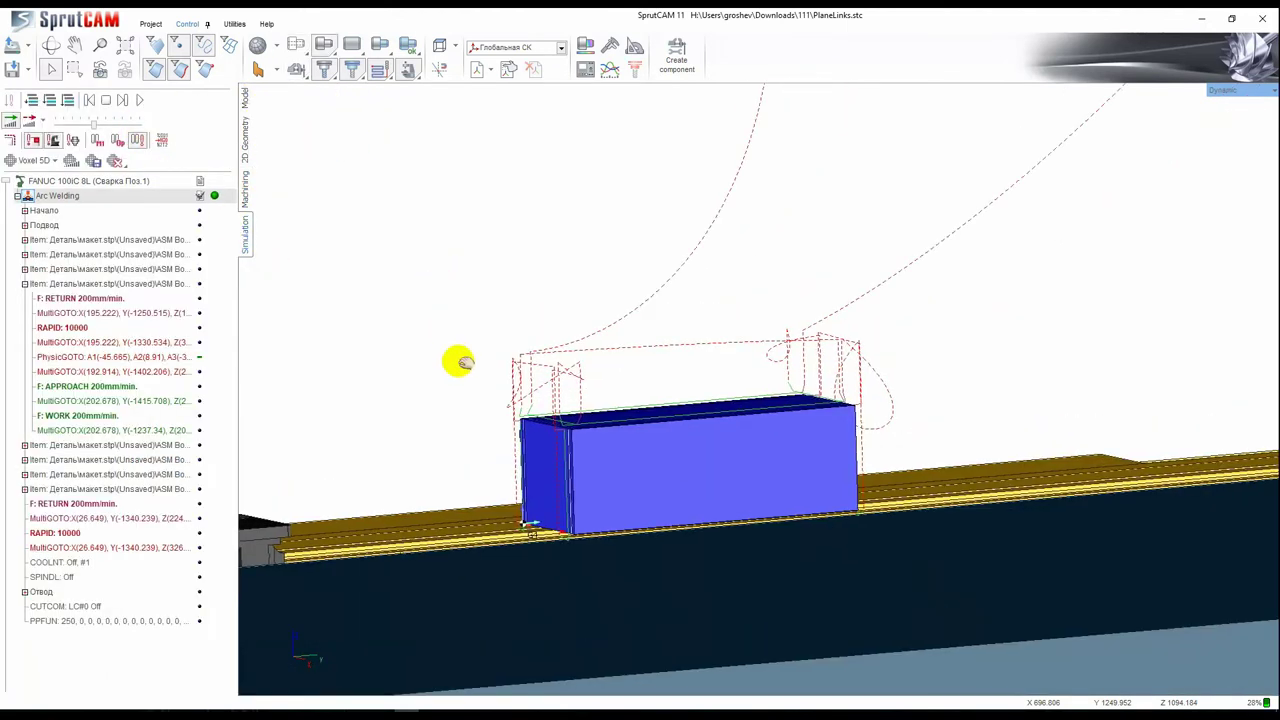
pyautogui.scroll(-2, 460, 362)
pyautogui.click(139, 100)
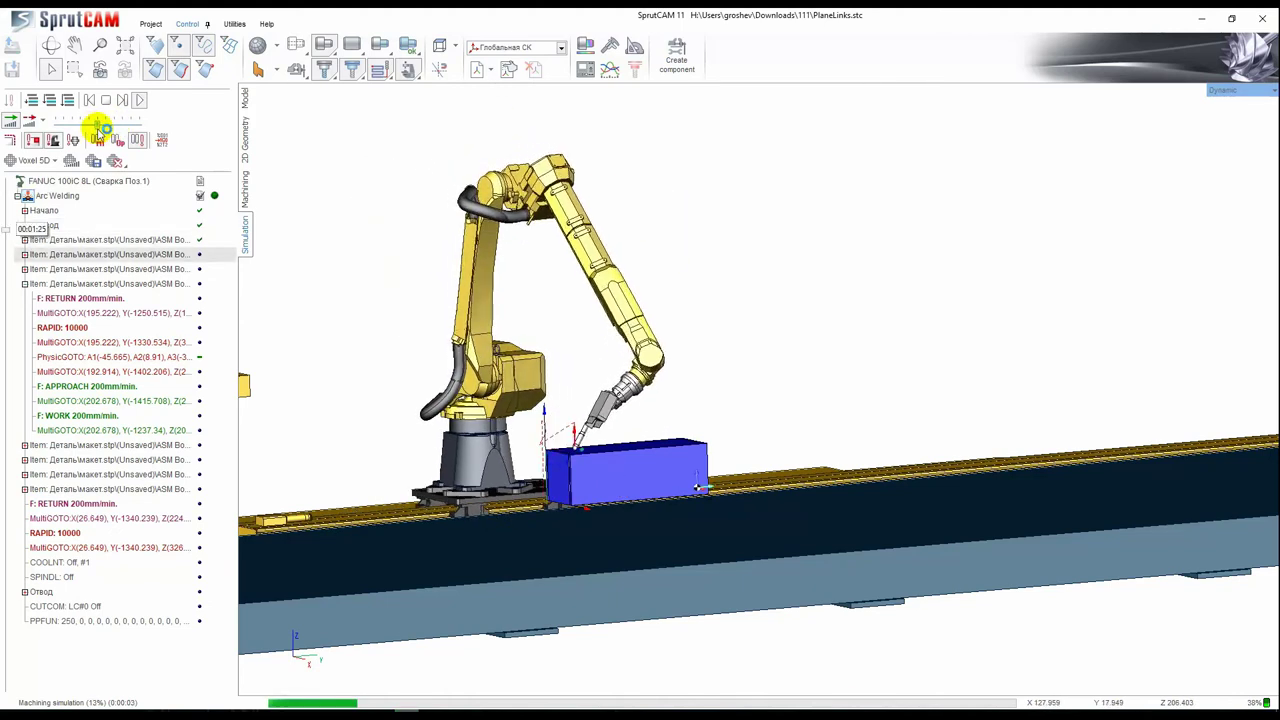
pyautogui.scroll(4, 574, 410)
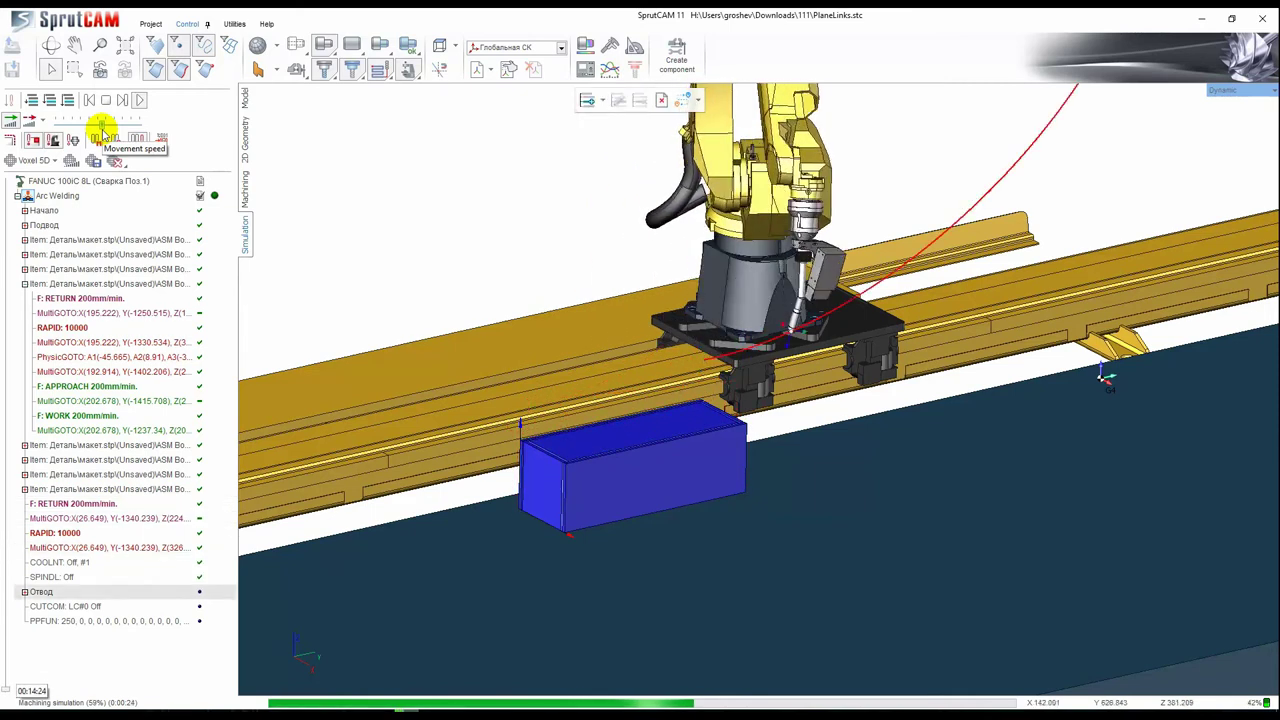
# Open the operation's robot axes map, place the optimizer clear of the robot, and examine the external axis graph.
pyautogui.click(243, 186)
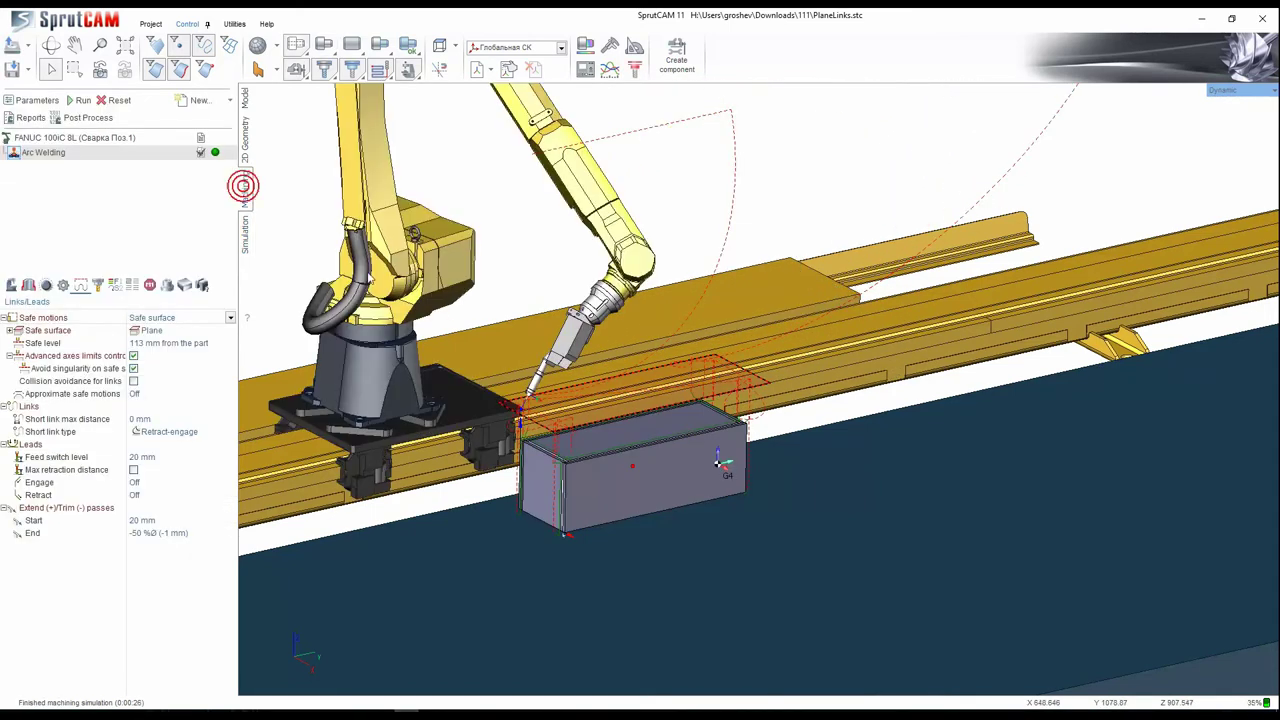
pyautogui.click(12, 284)
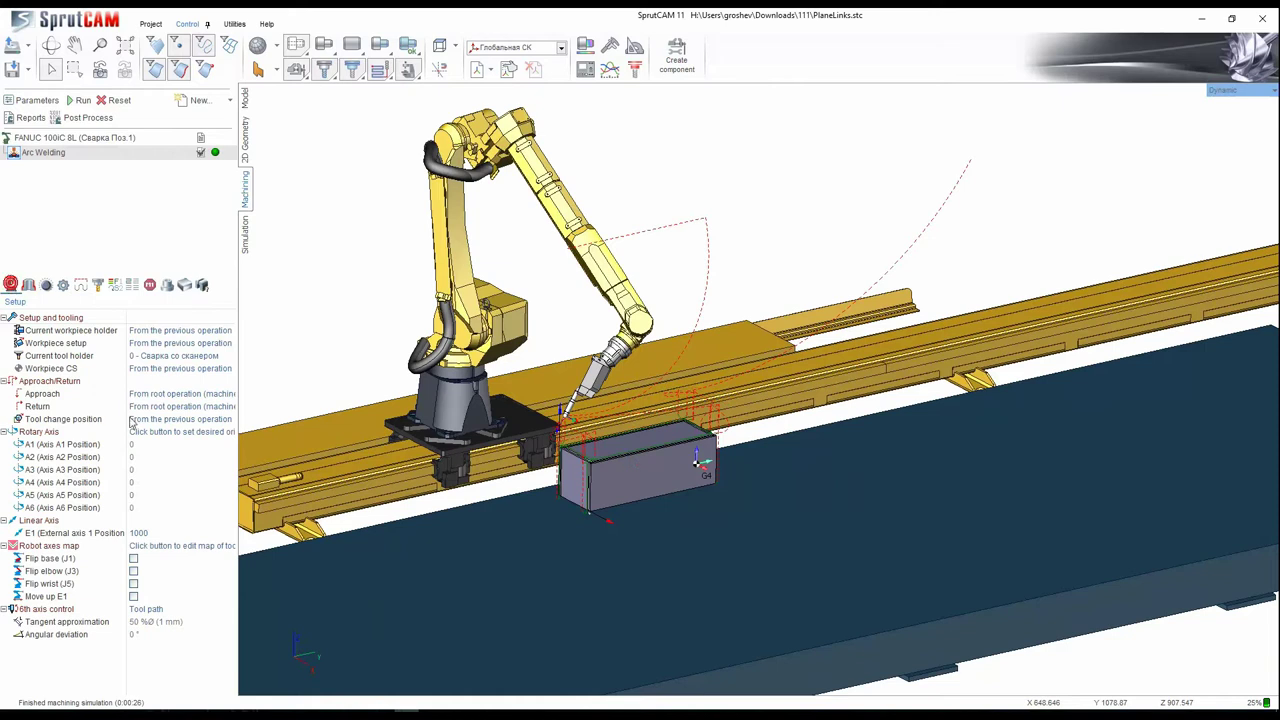
pyautogui.click(167, 547)
pyautogui.click(230, 546)
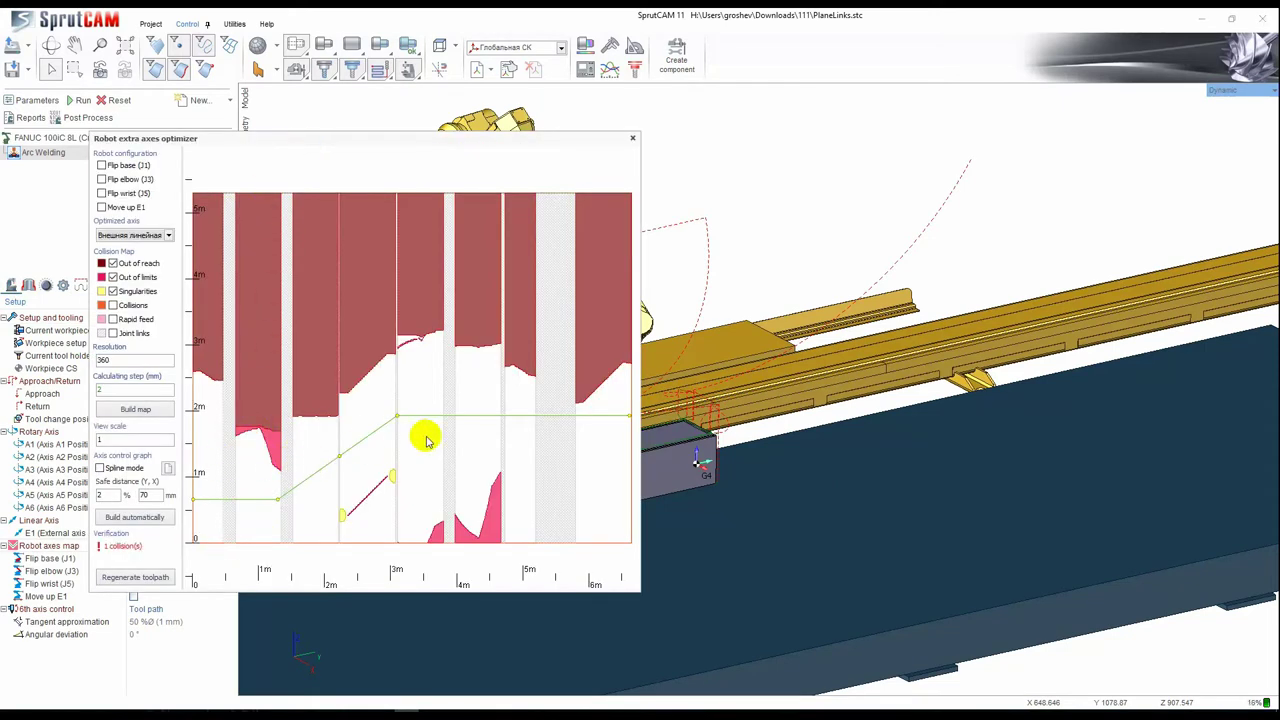
pyautogui.moveTo(386, 137); pyautogui.dragTo(977, 149)
pyautogui.scroll(3, 871, 443)
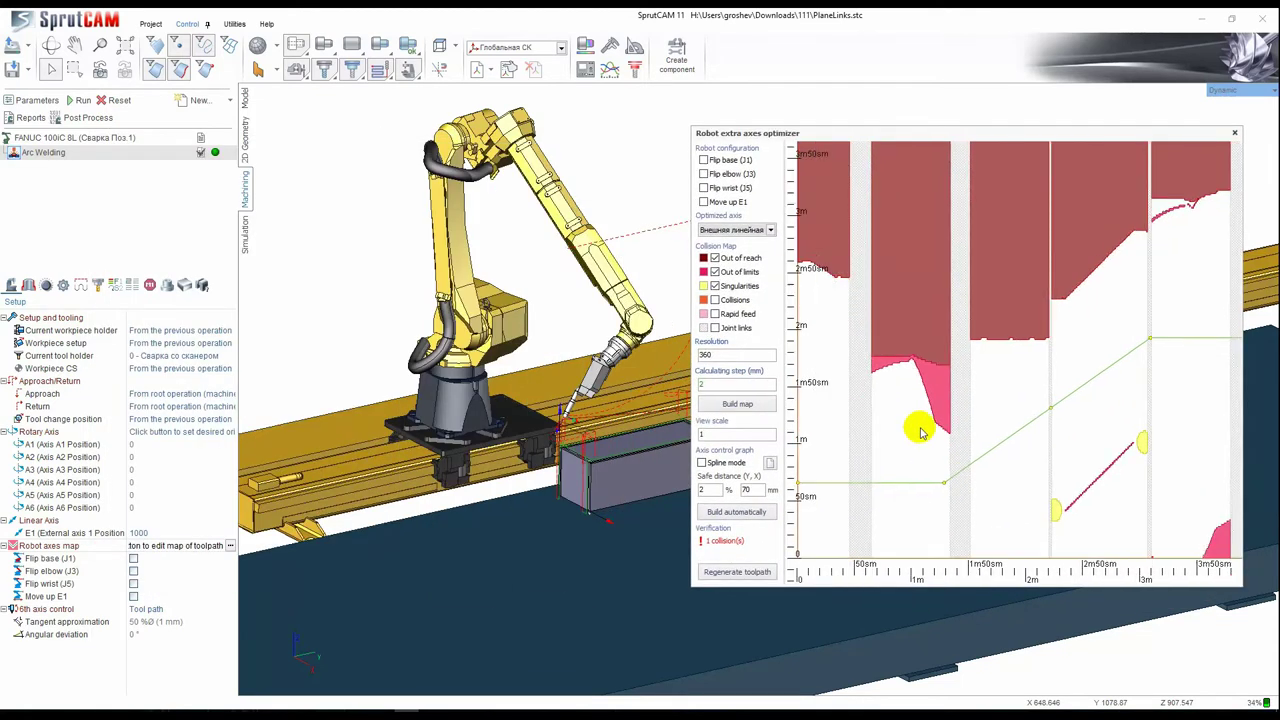
pyautogui.scroll(-1, 921, 432)
pyautogui.moveTo(865, 425); pyautogui.dragTo(909, 422)
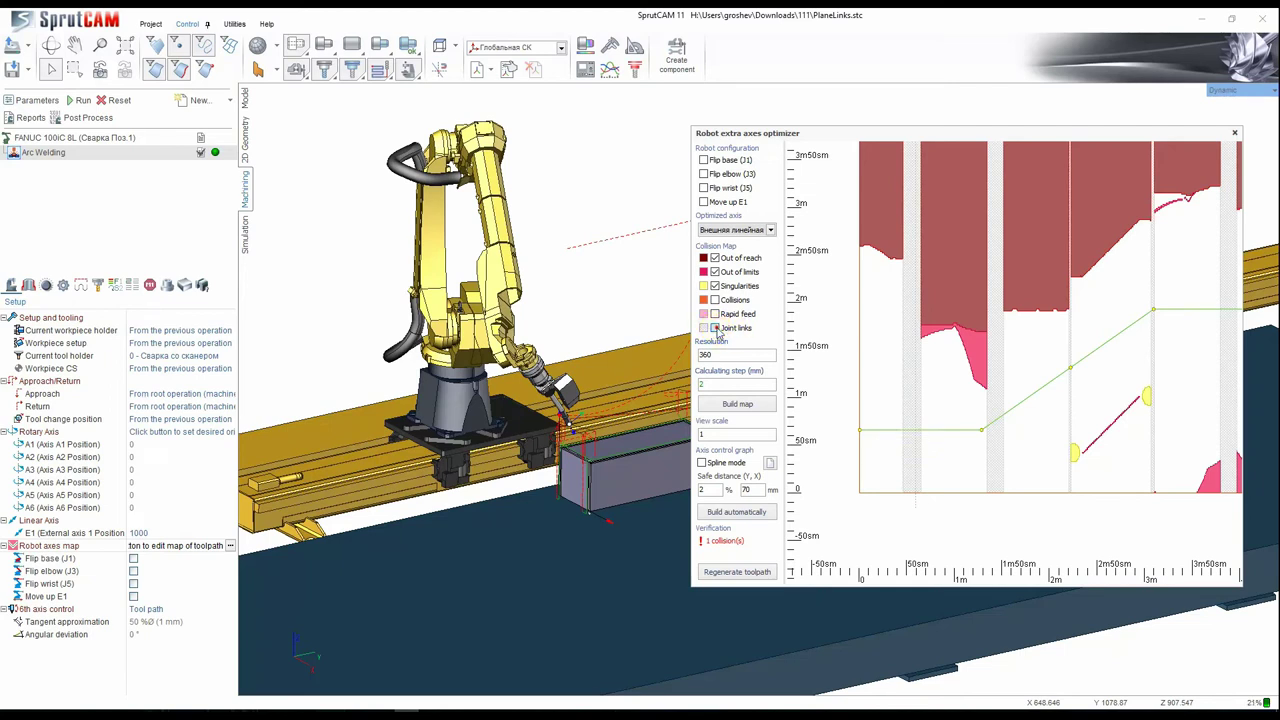
# Rebuild the collision map with Joint links included and examine the limit zones along the external axis graph.
pyautogui.click(737, 403)
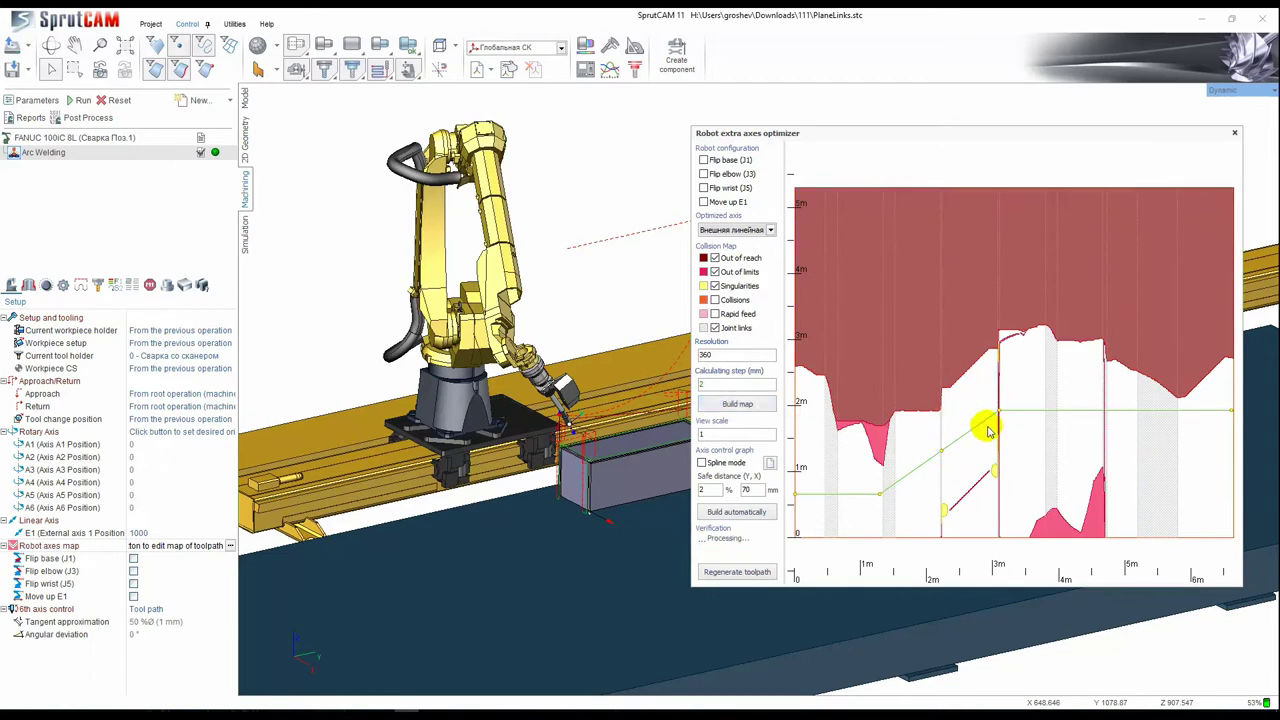
pyautogui.scroll(5, 1040, 380)
pyautogui.scroll(-3, 964, 347)
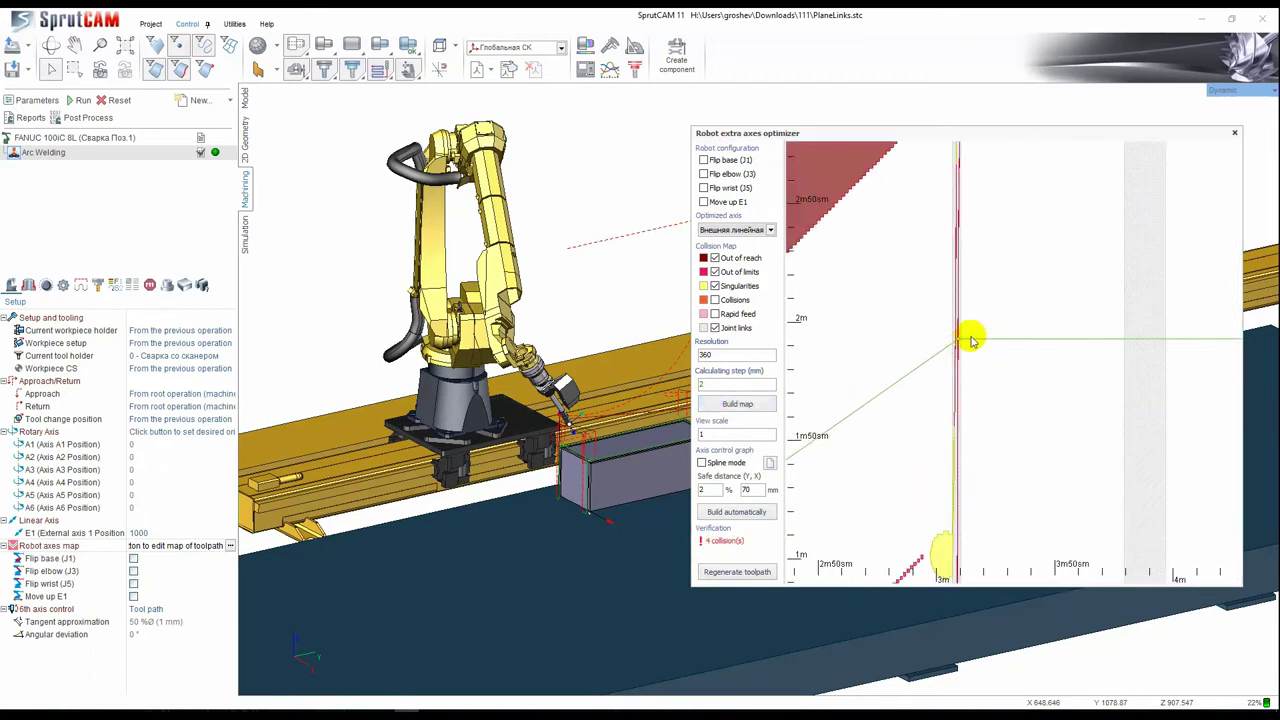
pyautogui.scroll(-3, 1000, 355)
pyautogui.scroll(-1, 1000, 370)
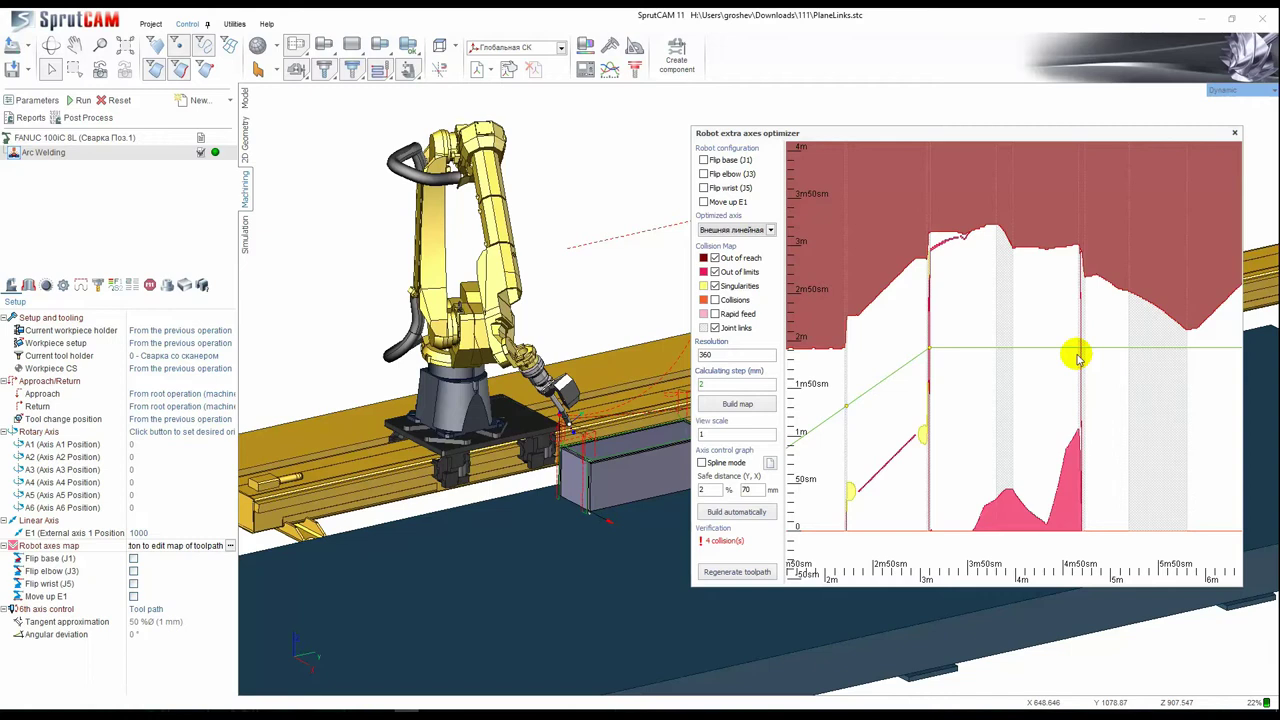
pyautogui.scroll(-2, 975, 372)
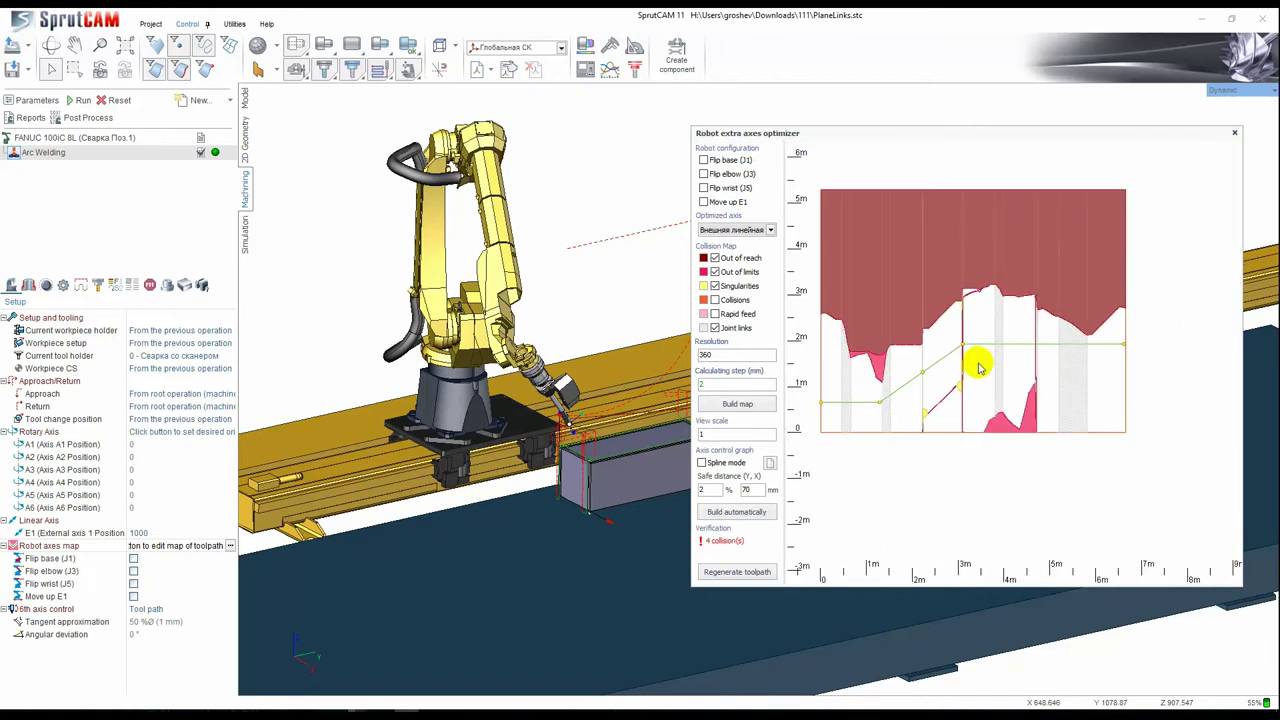
pyautogui.moveTo(978, 363); pyautogui.dragTo(974, 375, button='middle')
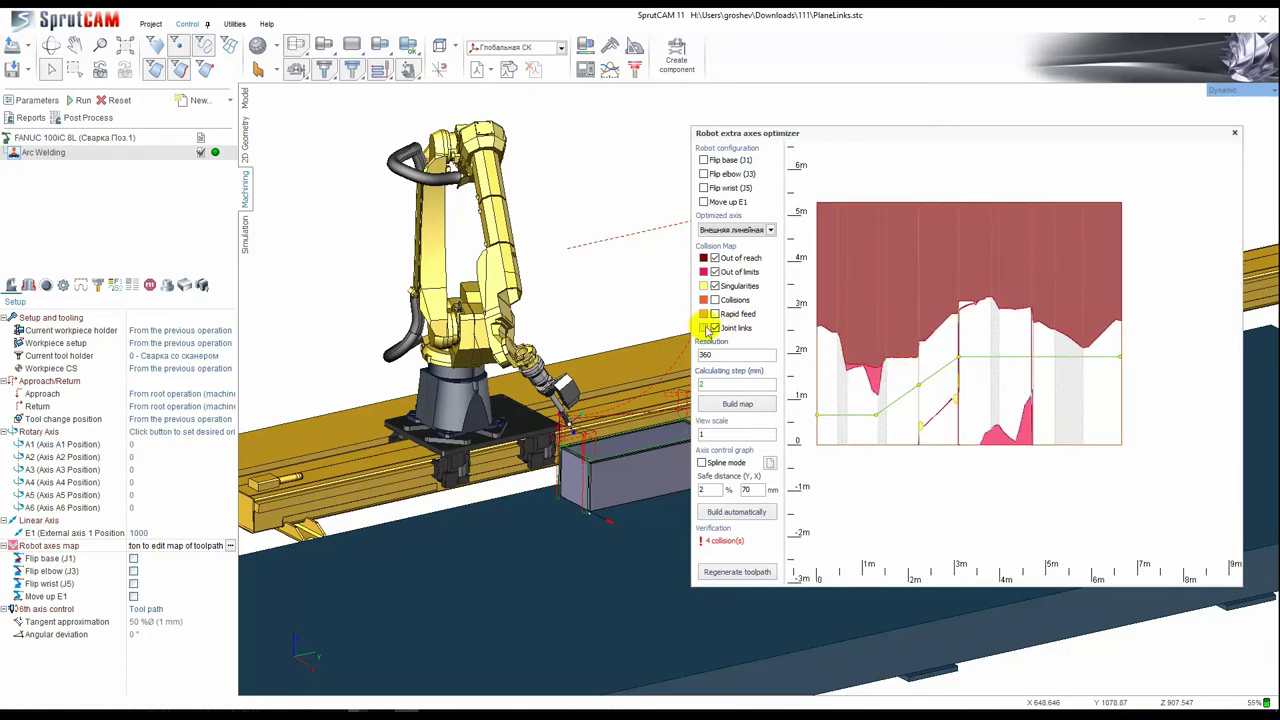
# Rebuild the collision map without Joint links, check robot positions along the graph, and close the optimizer.
pyautogui.click(740, 404)
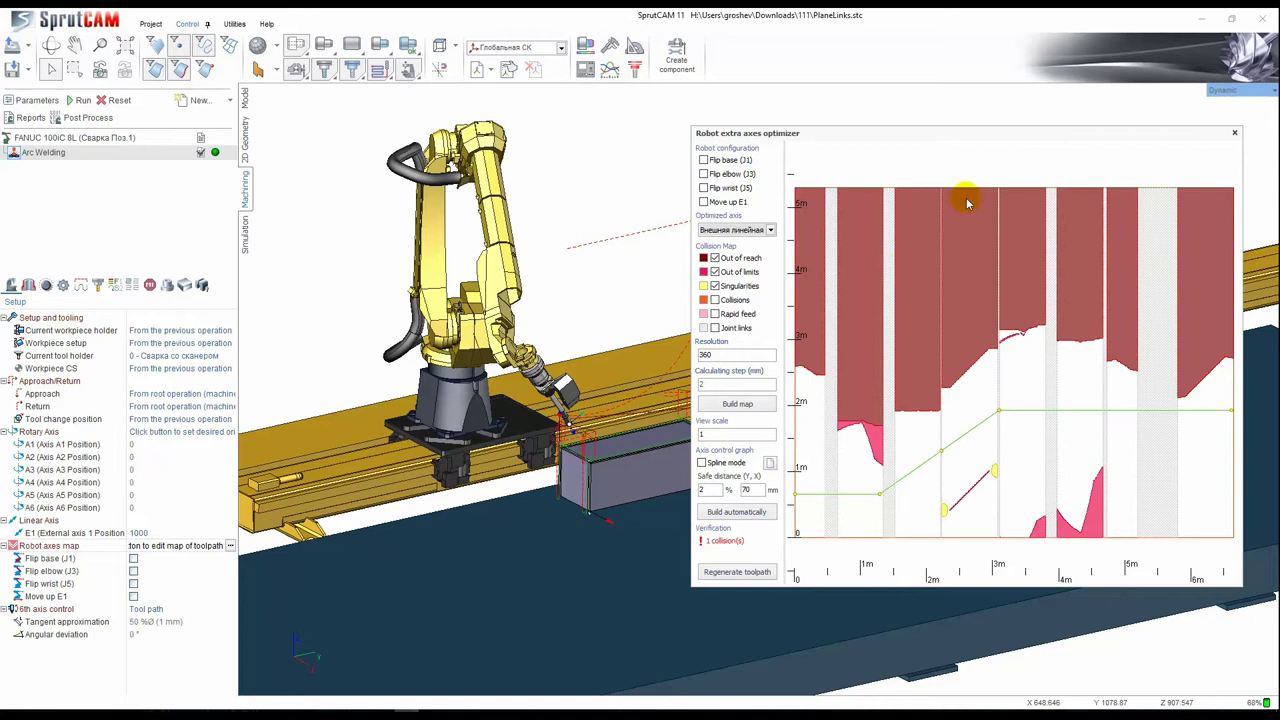
pyautogui.moveTo(843, 470); pyautogui.dragTo(975, 452)
pyautogui.click(1236, 133)
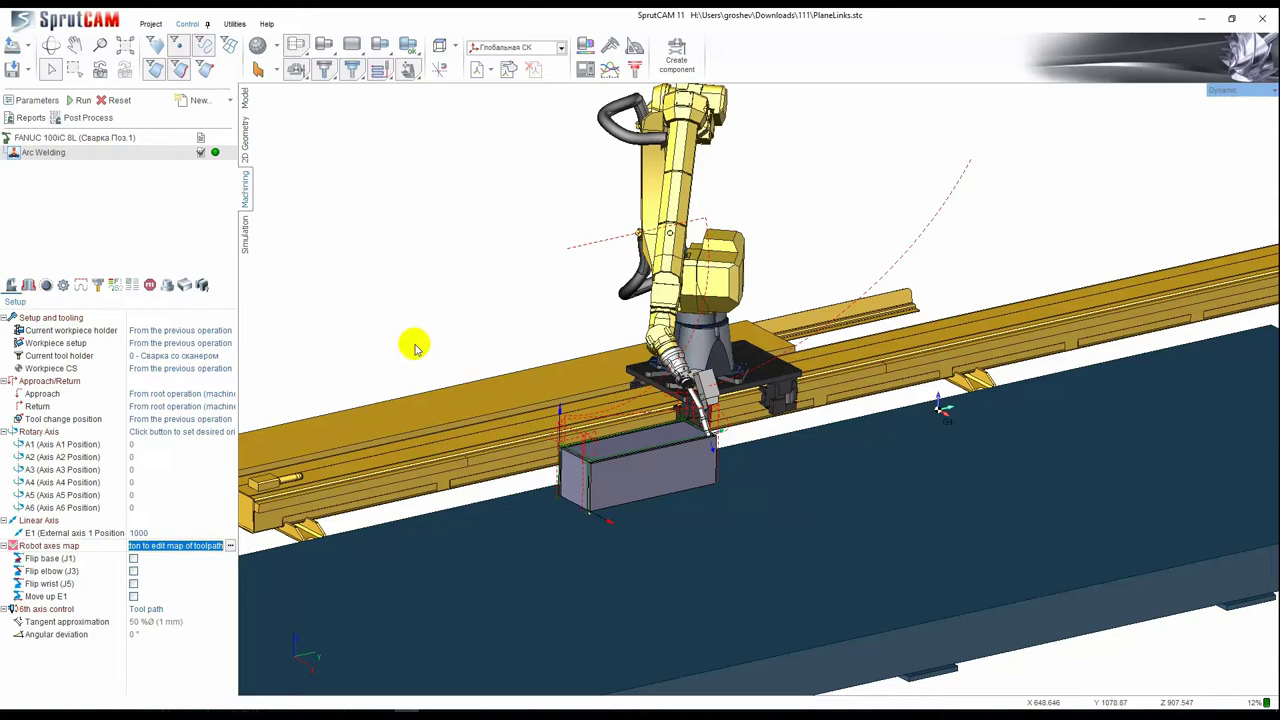
# Set the operation's safe motions to Short and recalculate the Arc Welding toolpath.
pyautogui.click(82, 286)
pyautogui.click(150, 318)
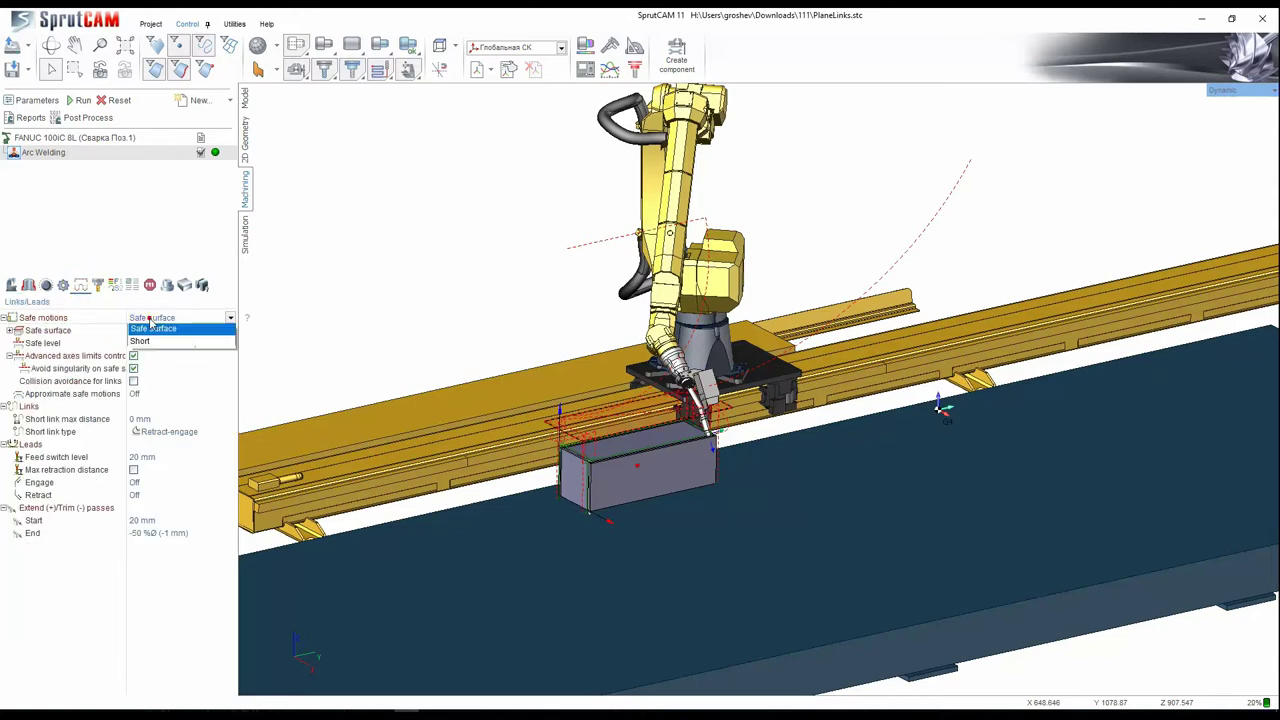
pyautogui.click(148, 344)
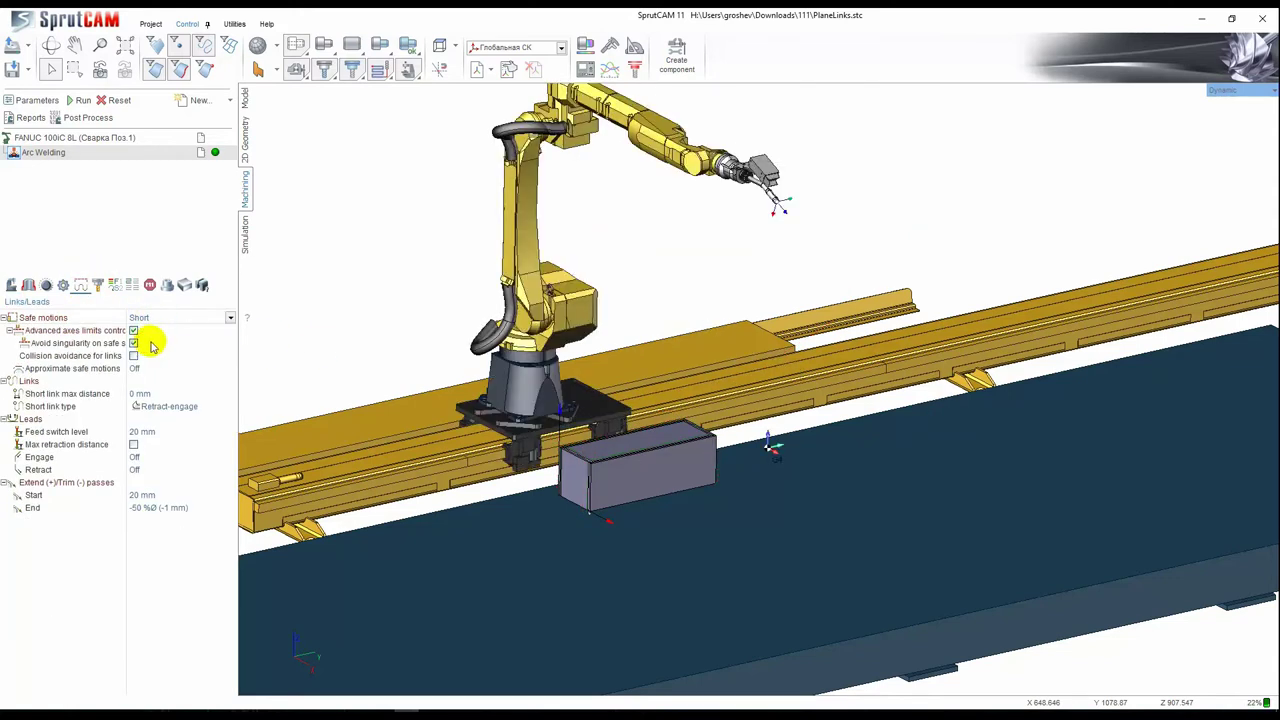
pyautogui.click(84, 101)
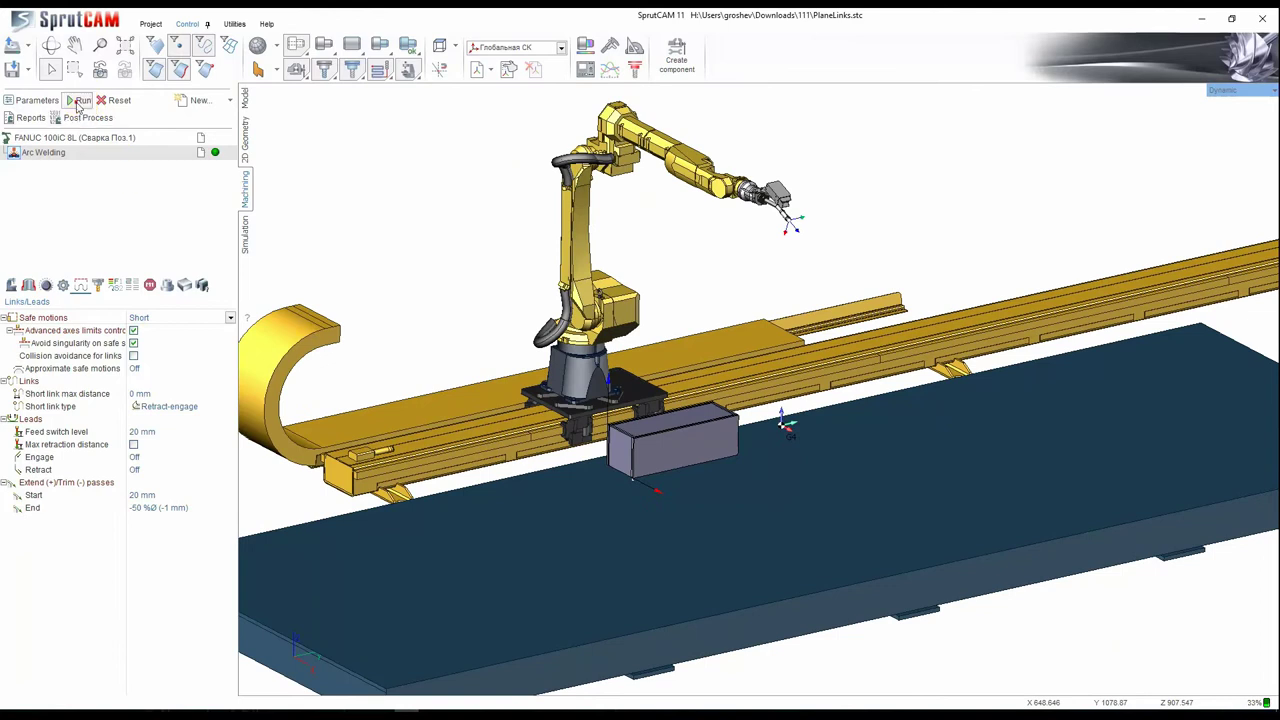
# Open the Arc Welding operation's robot axes map and rebuild the collision map for the recalculated toolpath.
pyautogui.scroll(3, 590, 418)
pyautogui.moveTo(651, 449); pyautogui.dragTo(680, 468, button='middle')
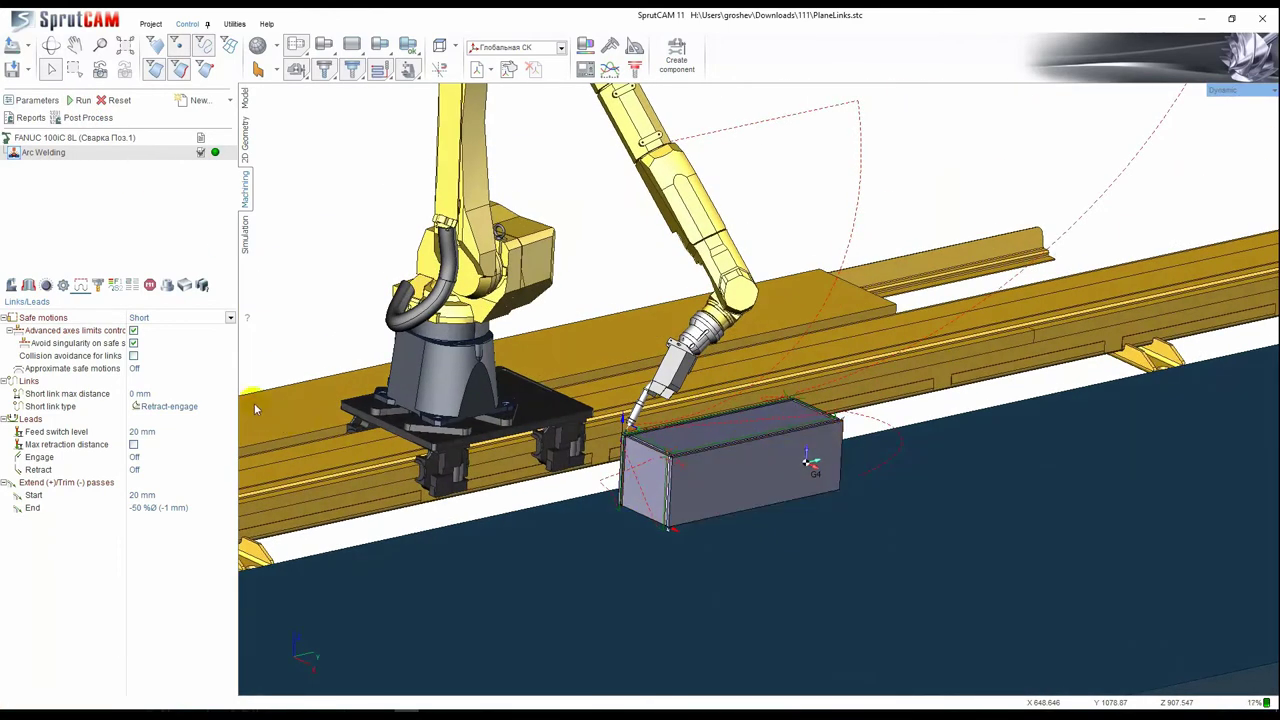
pyautogui.click(12, 286)
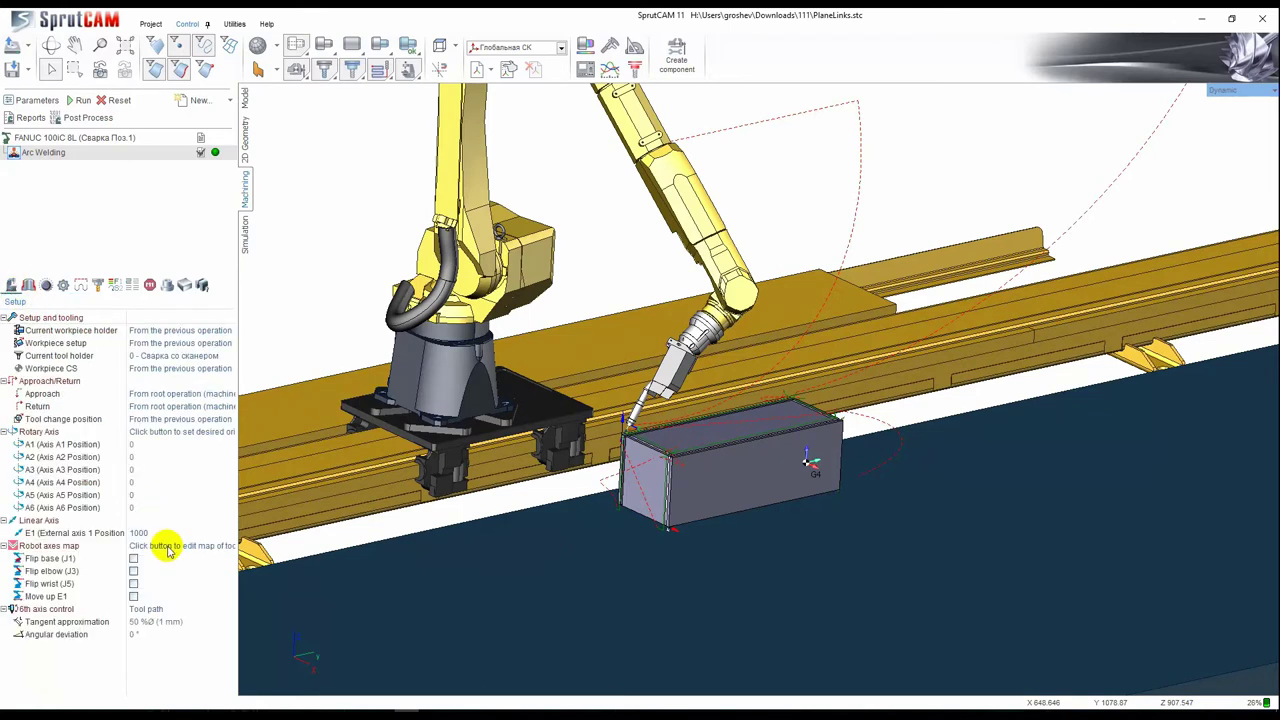
pyautogui.click(167, 546)
pyautogui.click(230, 546)
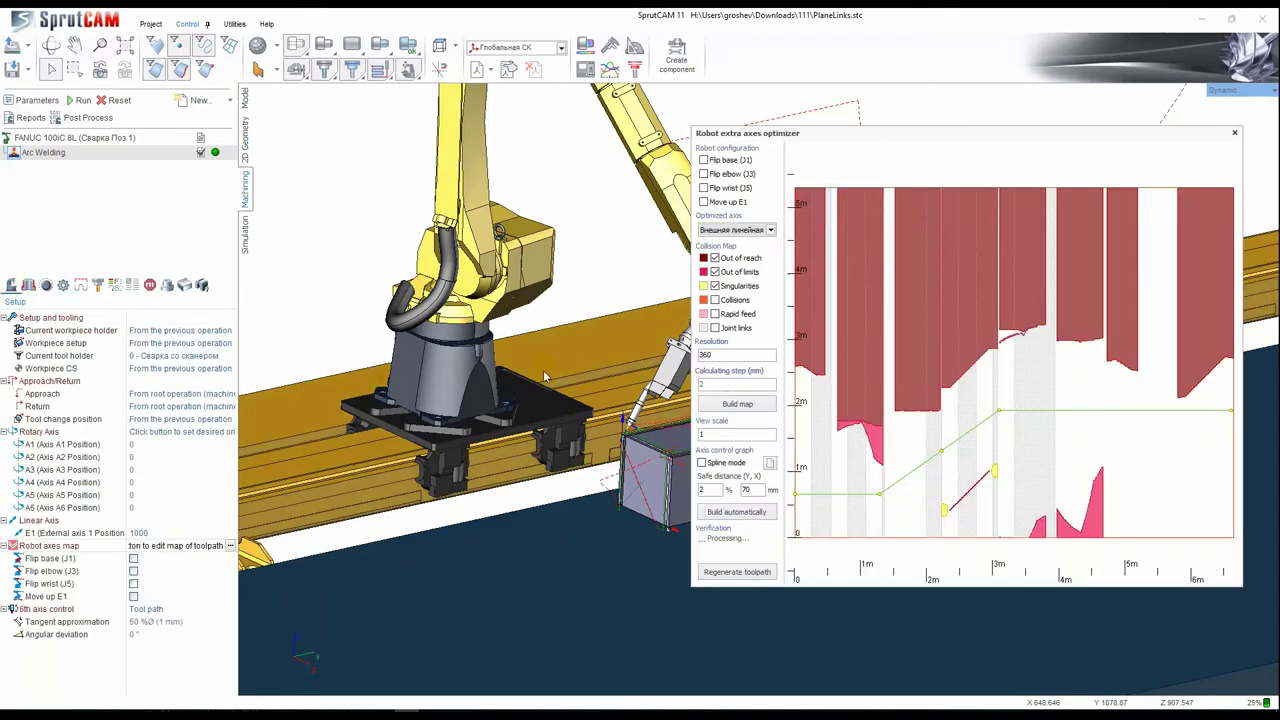
pyautogui.click(736, 403)
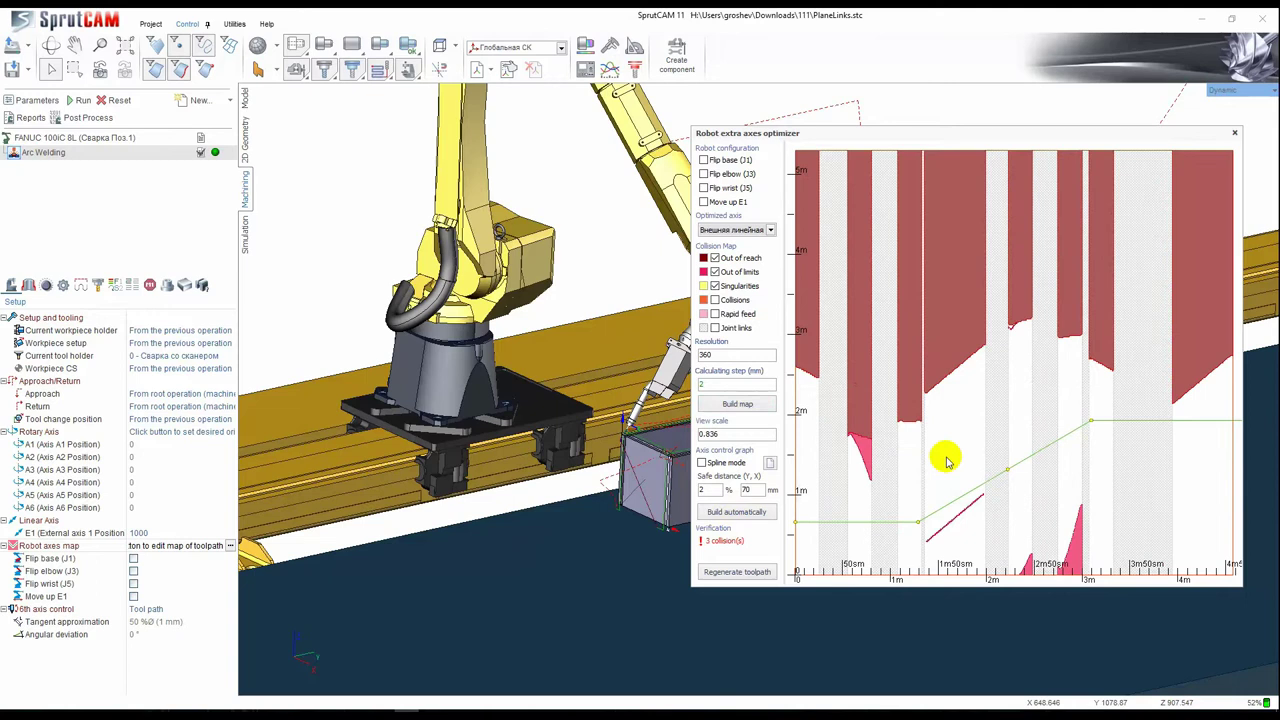
# Remove the external axis graph's point near 3 m, bring its end point back to the map's end, and level the final section at about 1.5 m.
pyautogui.scroll(-1, 910, 360)
pyautogui.scroll(-3, 910, 360)
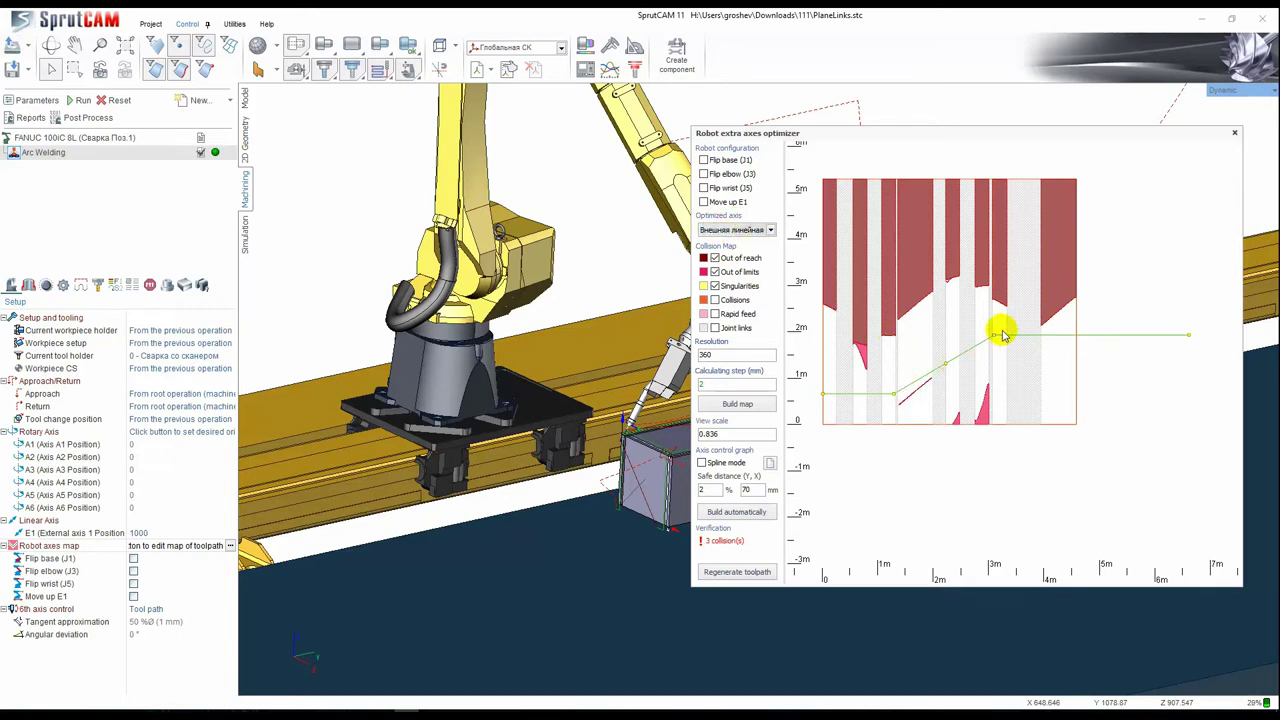
pyautogui.moveTo(995, 335); pyautogui.dragTo(946, 335)
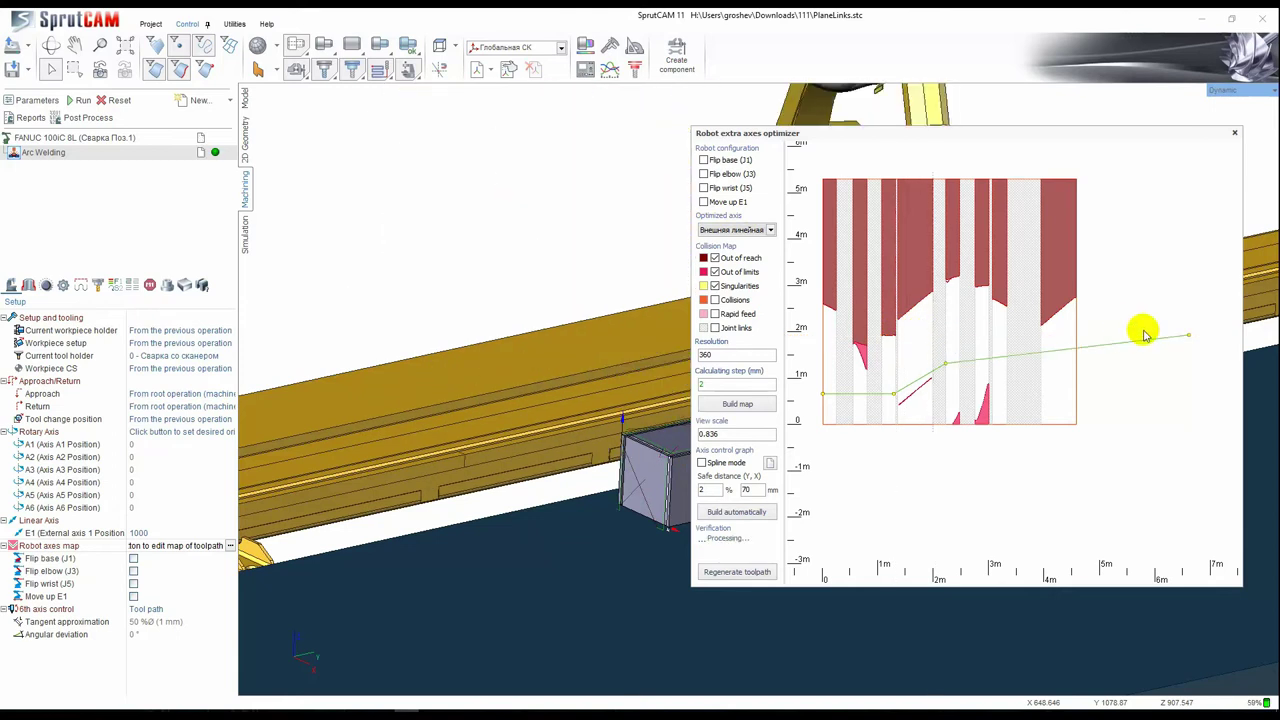
pyautogui.moveTo(1188, 335); pyautogui.dragTo(1078, 360)
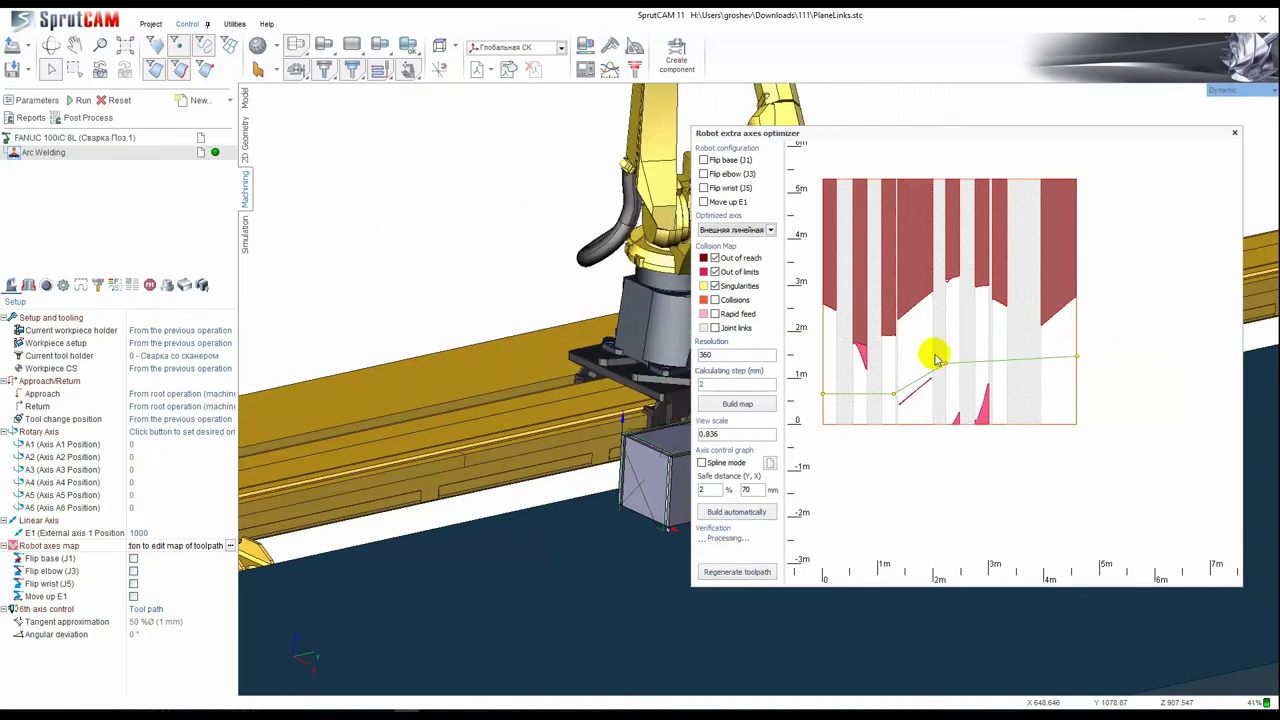
pyautogui.scroll(2, 896, 388)
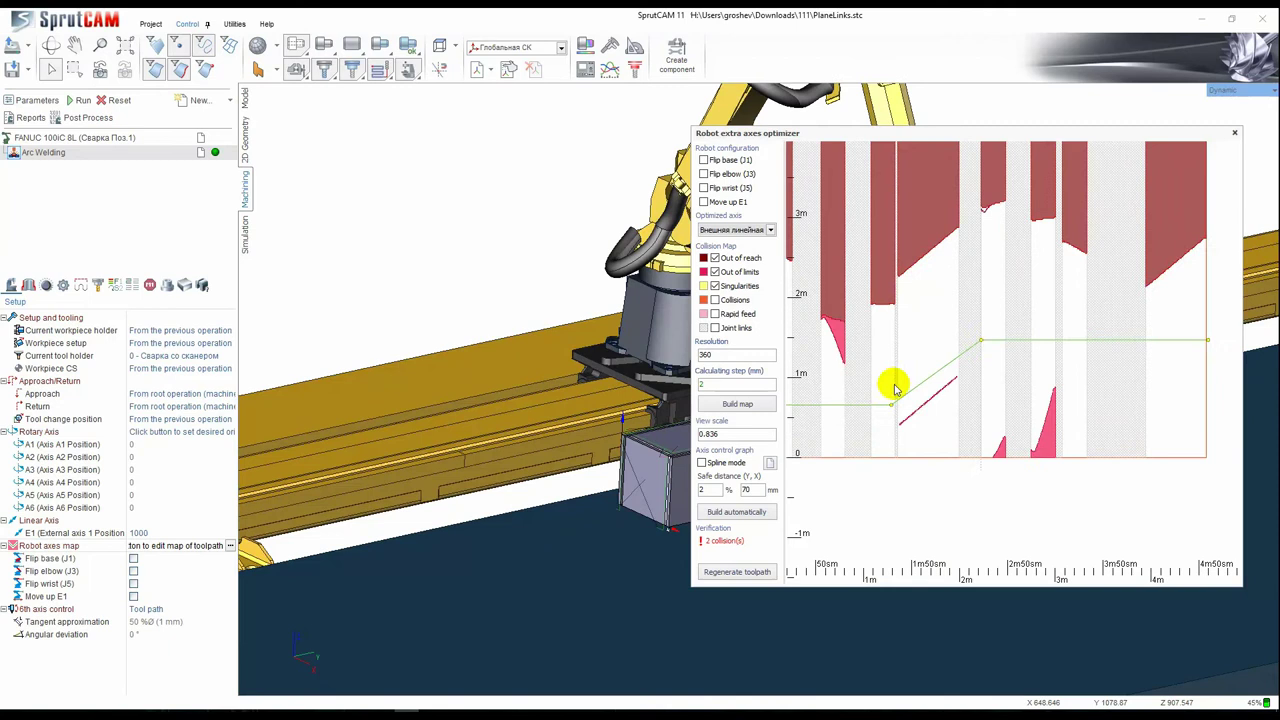
# Add a graph point at about 1500 mm just after the first level section and remove the redundant middle point, leaving a steep rise followed by a flat run.
pyautogui.moveTo(903, 400); pyautogui.dragTo(901, 338)
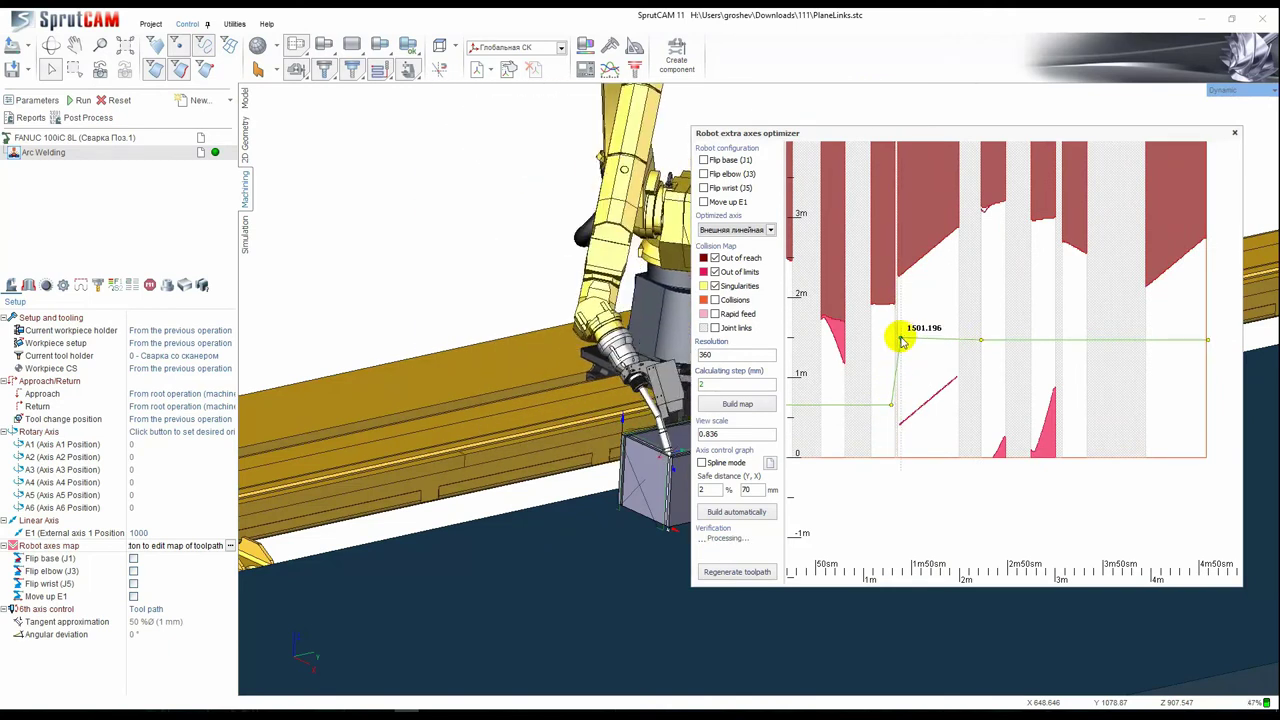
pyautogui.scroll(2, 899, 342)
pyautogui.scroll(-3, 910, 400)
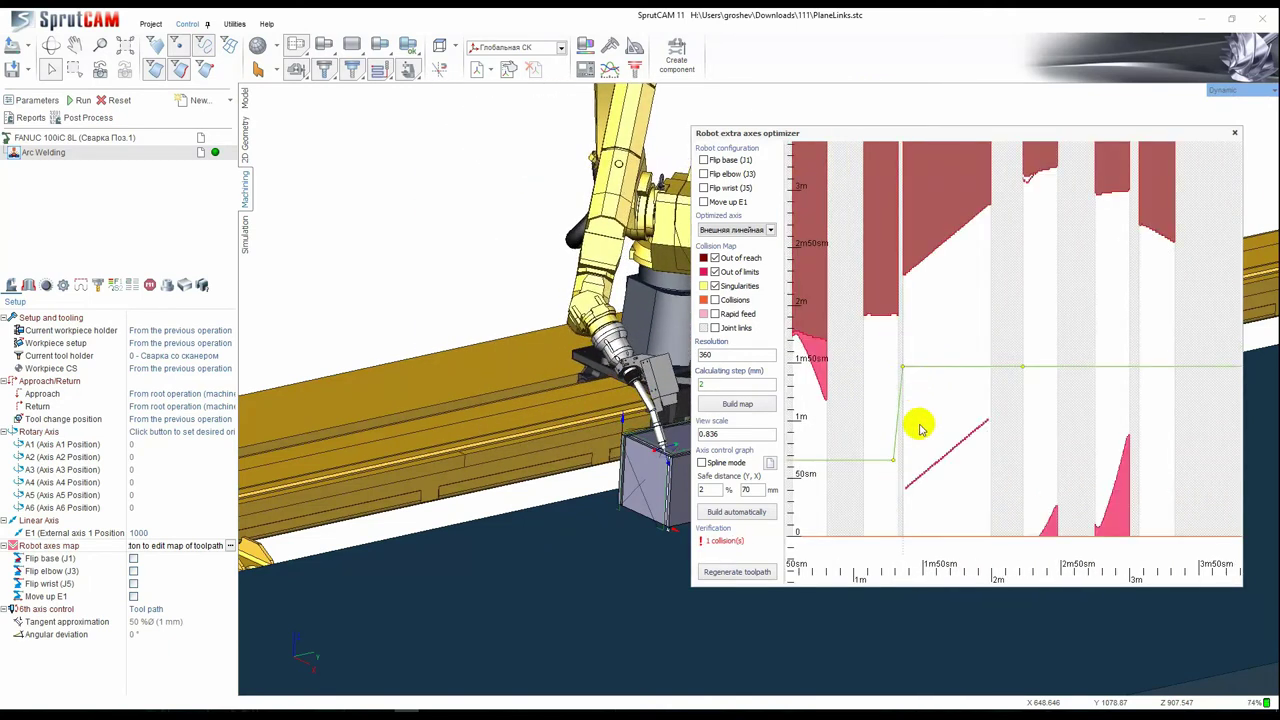
pyautogui.scroll(2, 898, 314)
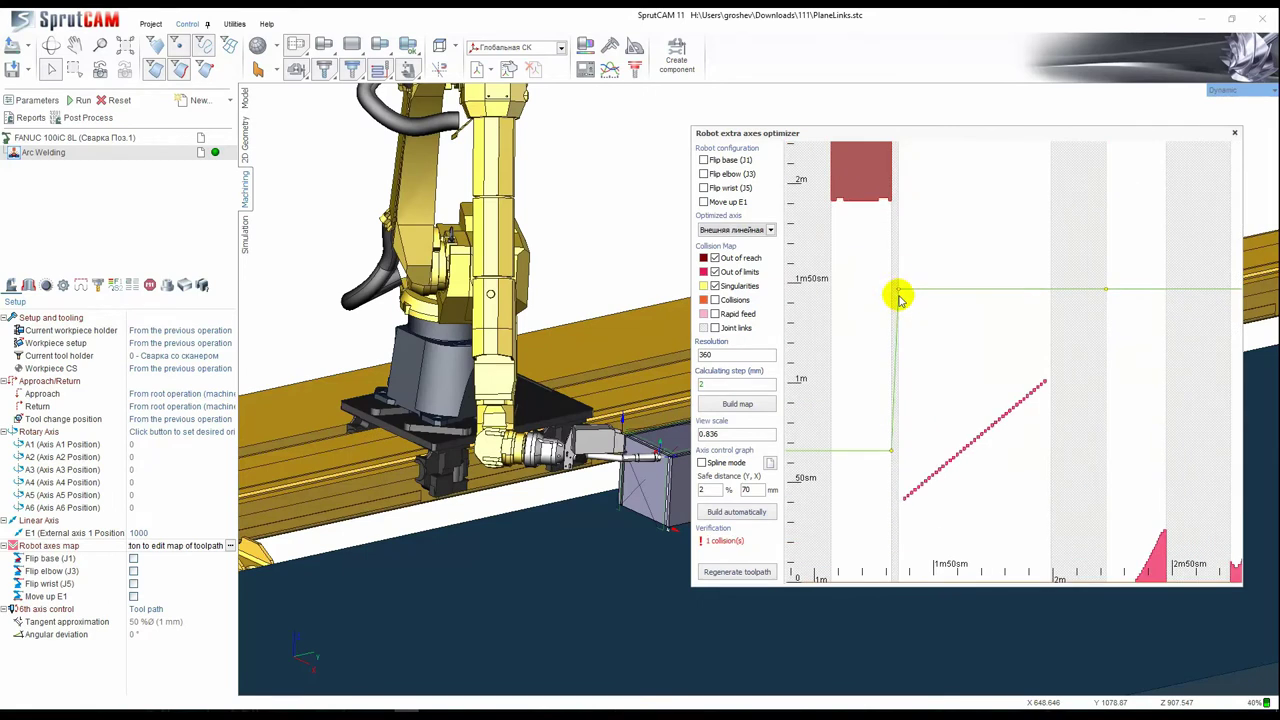
pyautogui.scroll(-1, 897, 303)
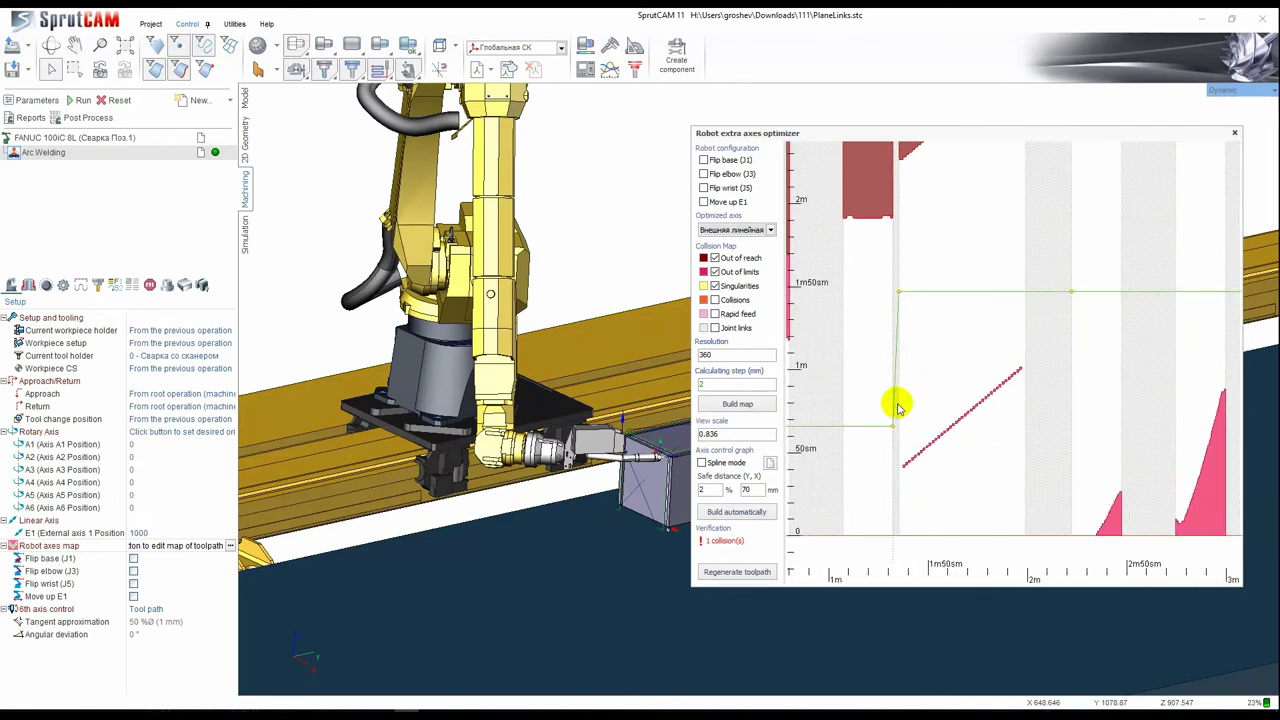
pyautogui.scroll(-1, 905, 404)
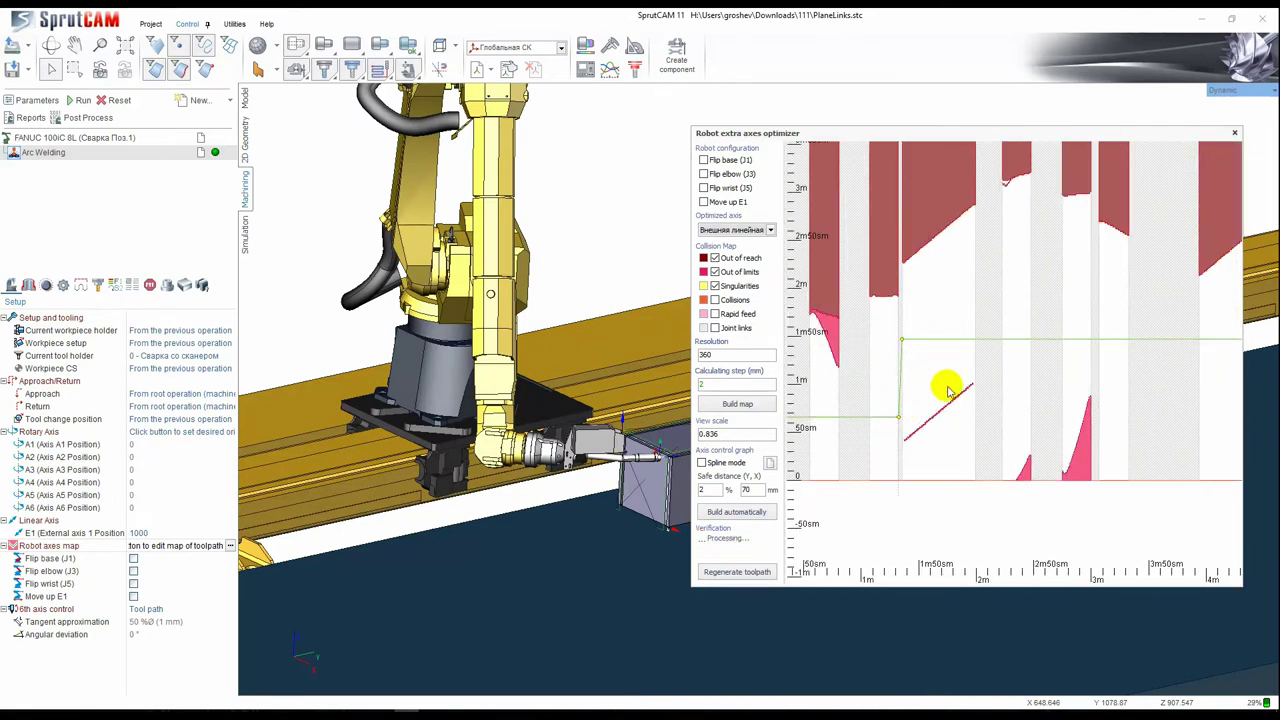
pyautogui.scroll(-2, 948, 387)
pyautogui.moveTo(976, 386)
pyautogui.mouseDown(button='middle')
pyautogui.moveTo(957, 357)
pyautogui.moveTo(984, 366)
pyautogui.mouseUp(button='middle')
pyautogui.scroll(2, 937, 340)
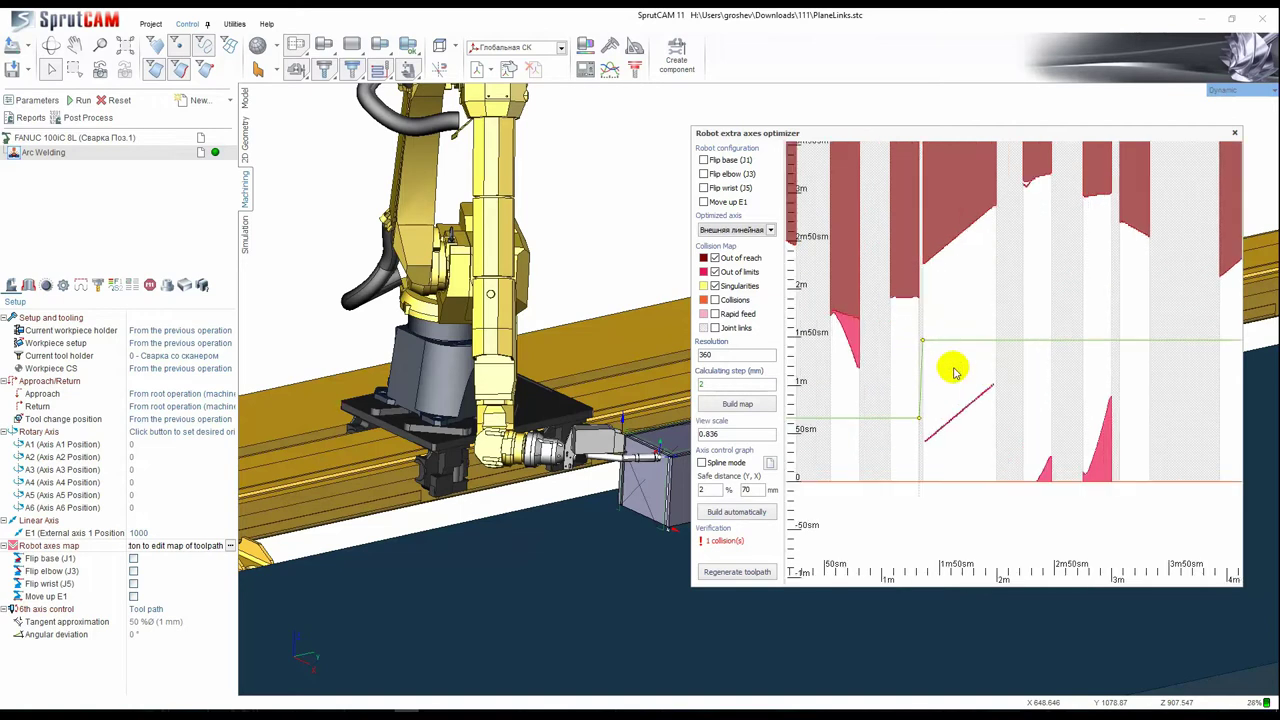
pyautogui.scroll(-2, 967, 350)
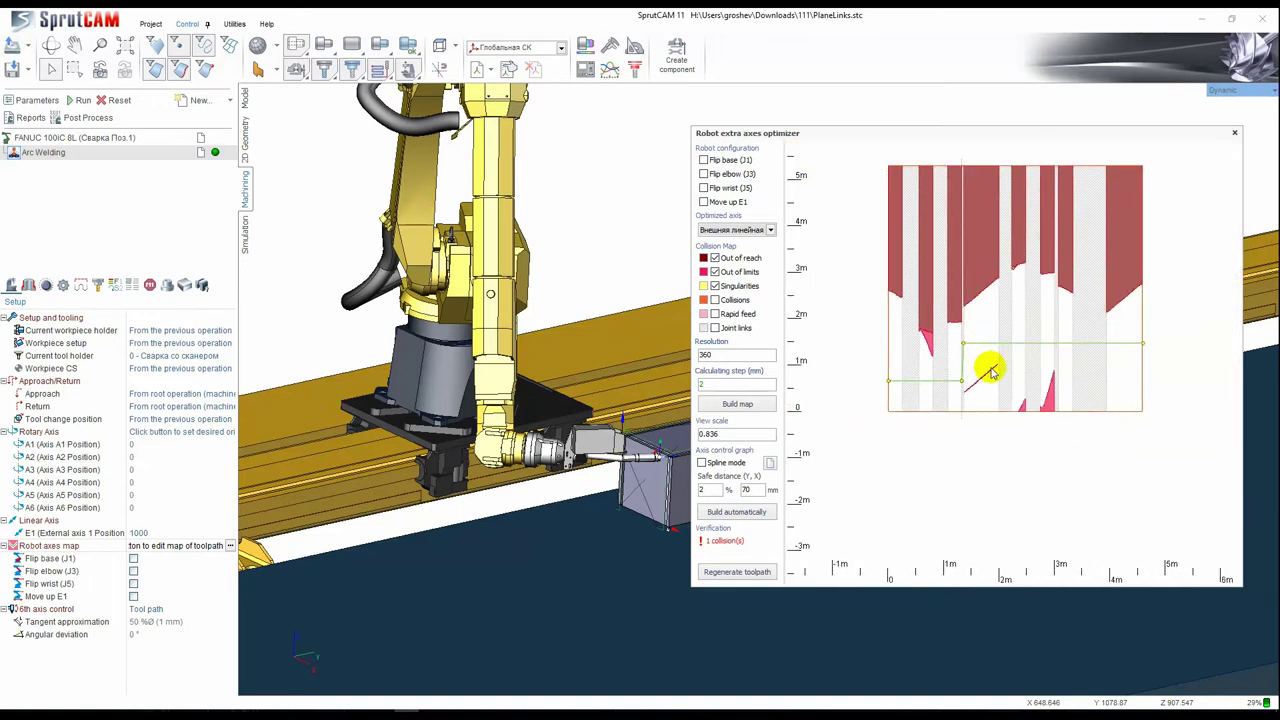
# Regenerate the toolpath from the edited external axis graph and close the optimizer.
pyautogui.click(758, 572)
pyautogui.click(1234, 132)
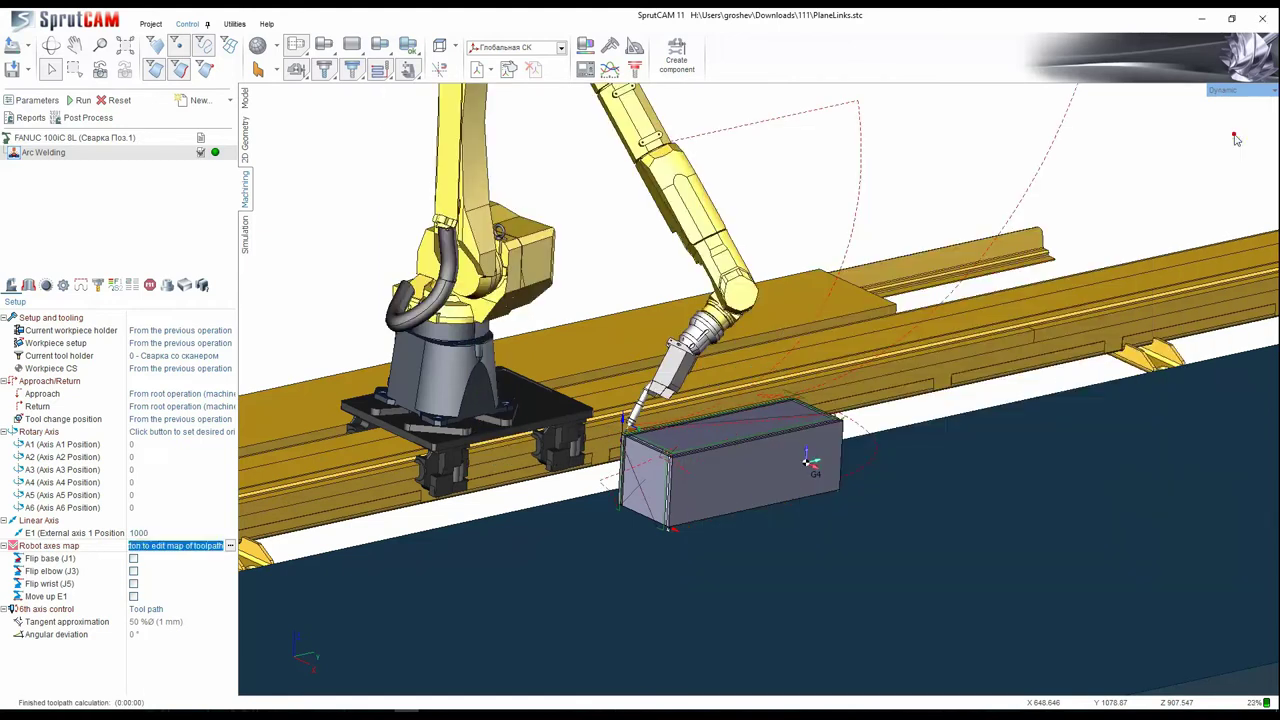
pyautogui.scroll(1, 756, 274)
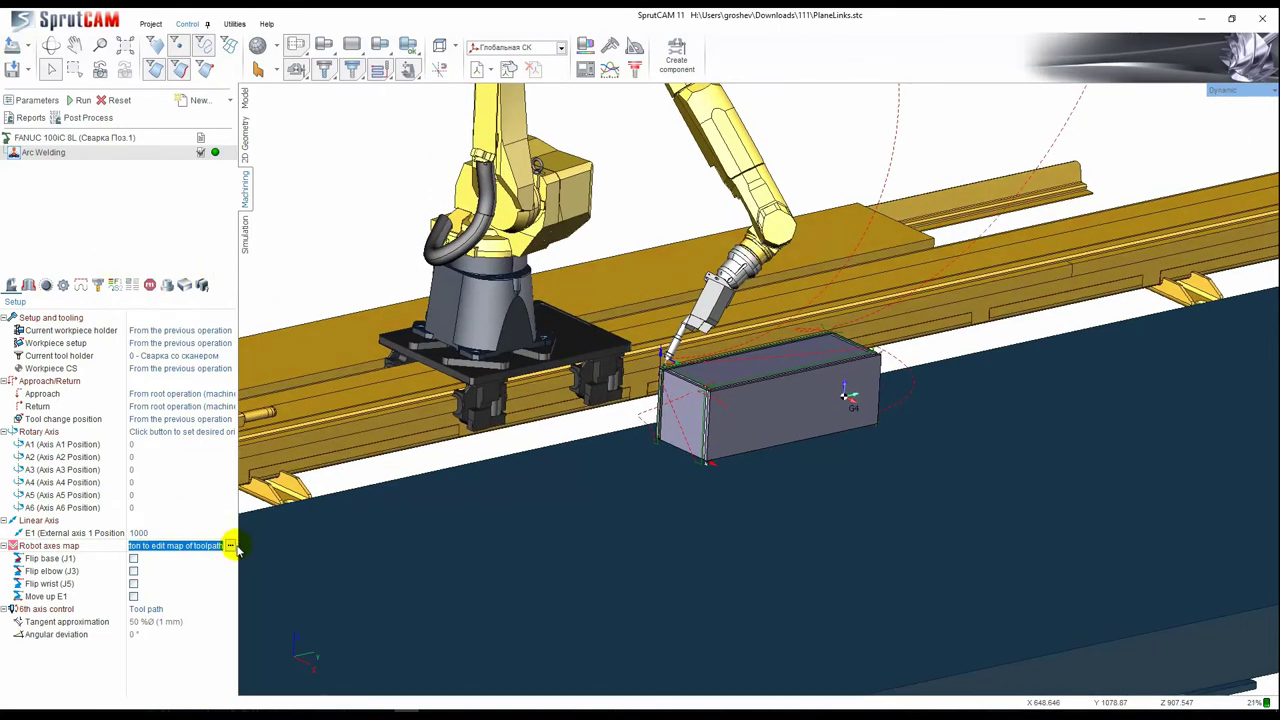
# Reopen the robot axes map, inspect the torch for collisions with the part along the external axis graph, and close the optimizer.
pyautogui.click(230, 545)
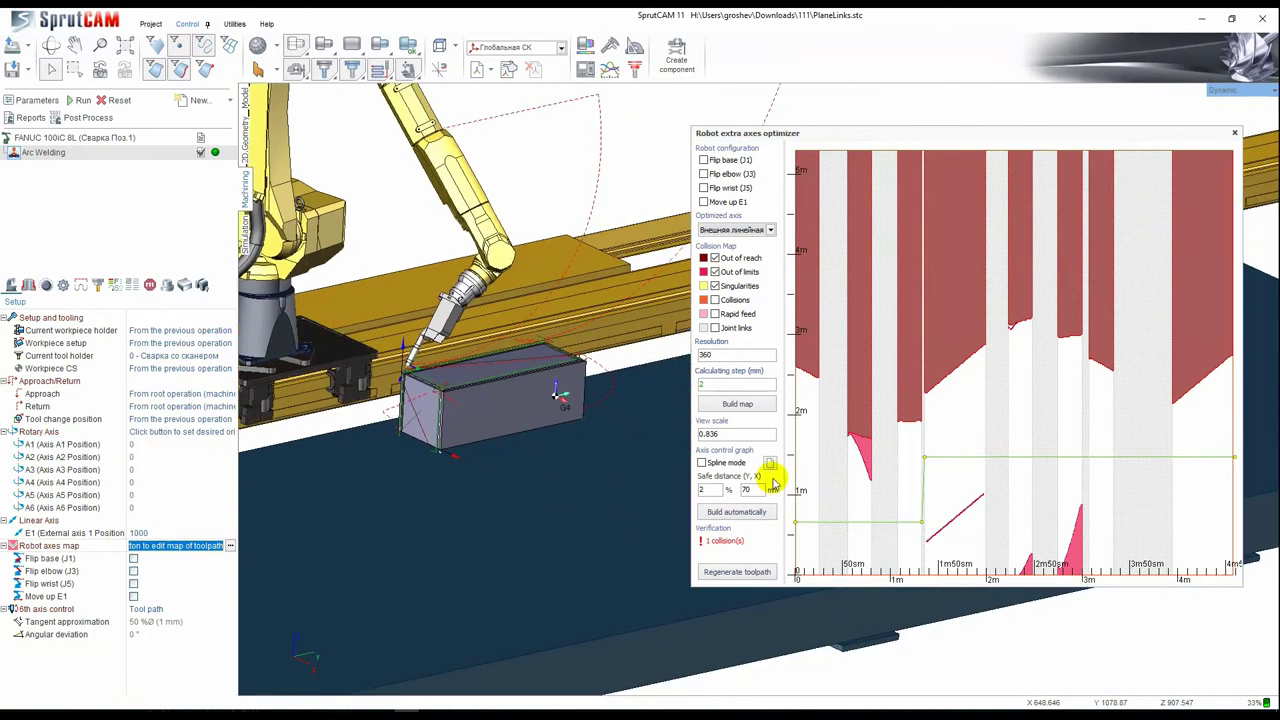
pyautogui.moveTo(803, 512); pyautogui.dragTo(822, 512)
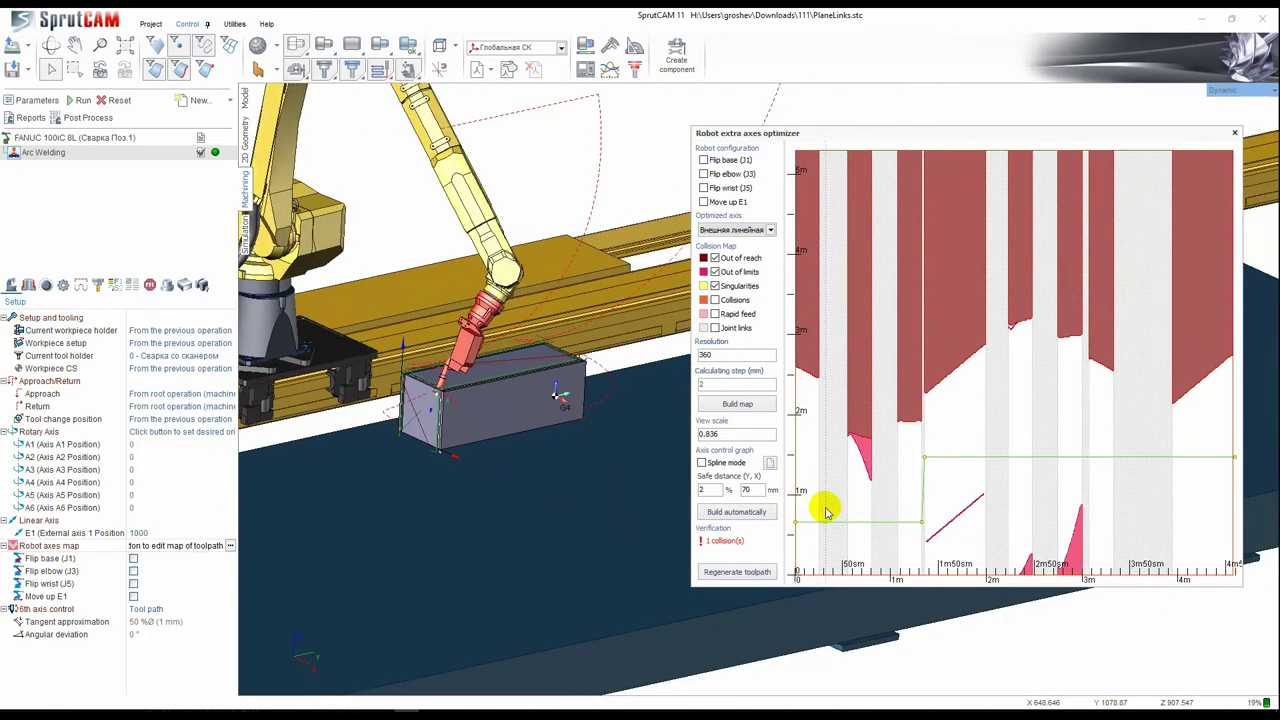
pyautogui.scroll(-1, 477, 423)
pyautogui.scroll(5, 477, 423)
pyautogui.moveTo(406, 352); pyautogui.dragTo(462, 409, button='middle')
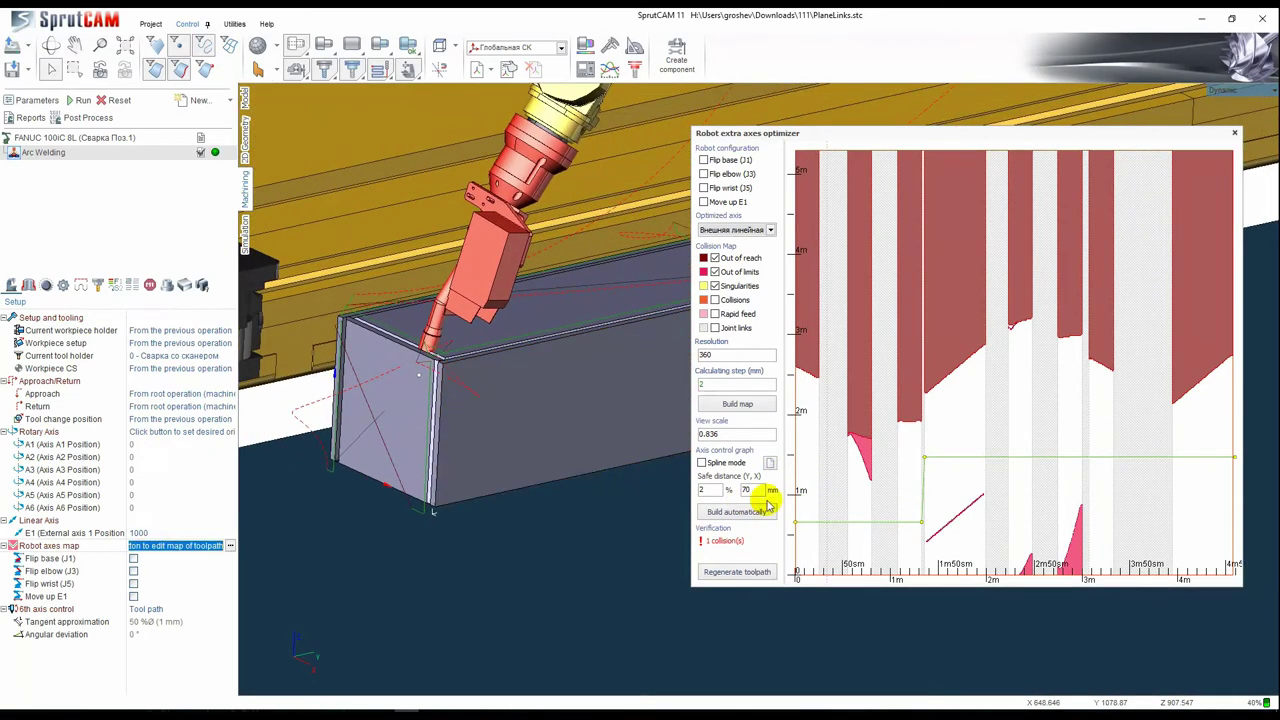
pyautogui.moveTo(824, 520); pyautogui.dragTo(848, 521)
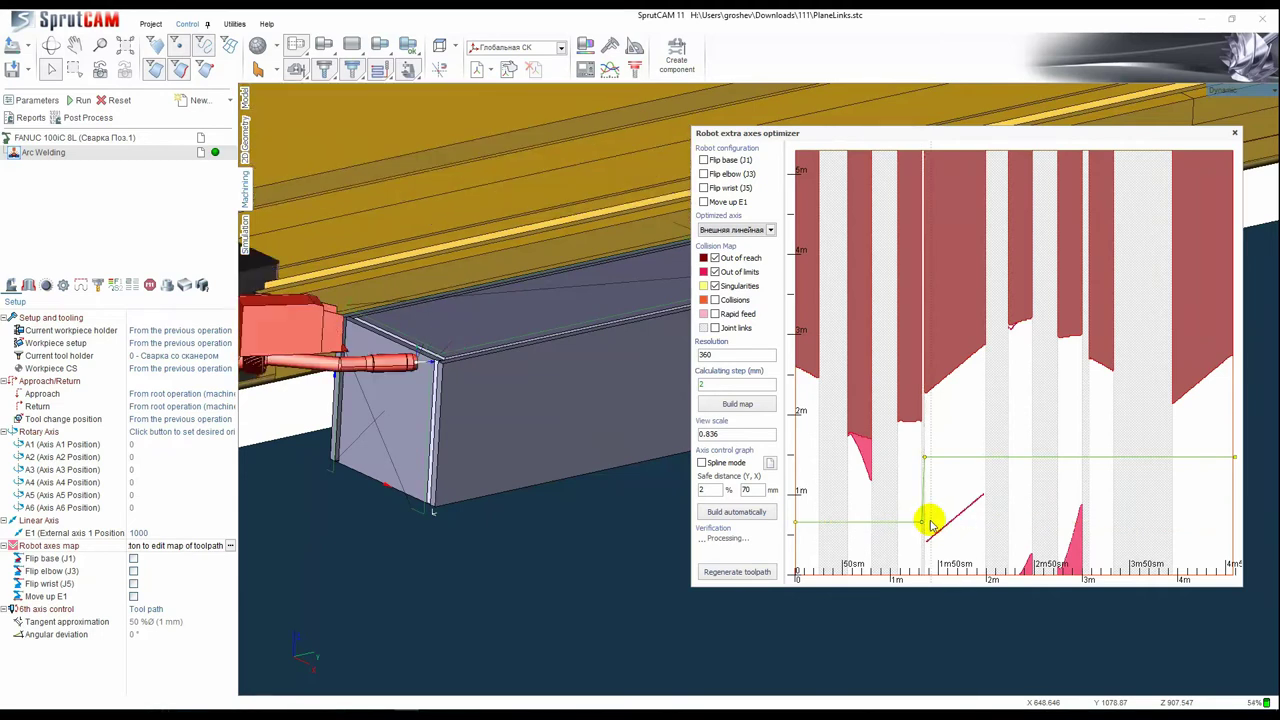
pyautogui.scroll(2, 929, 523)
pyautogui.scroll(-2, 918, 543)
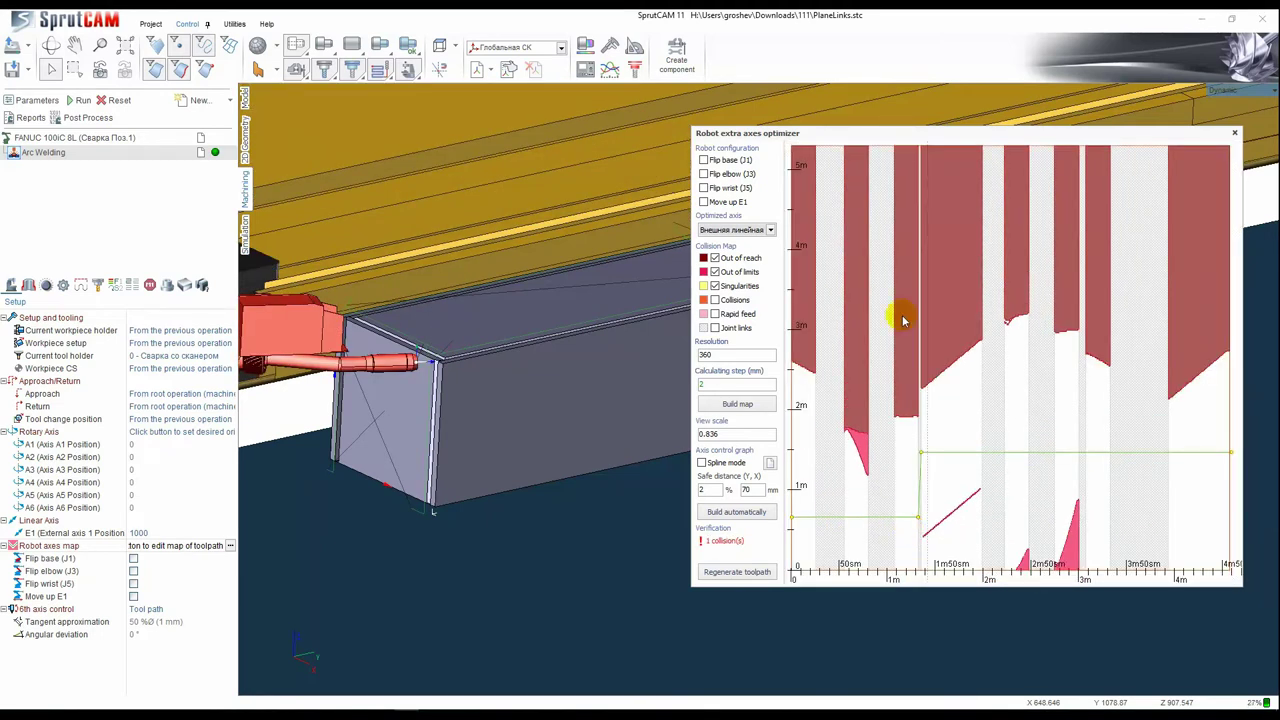
pyautogui.click(1236, 135)
# Recalculate the Arc Welding toolpath and simulate it at an adjusted speed to check the link moves for collisions.
pyautogui.click(76, 100)
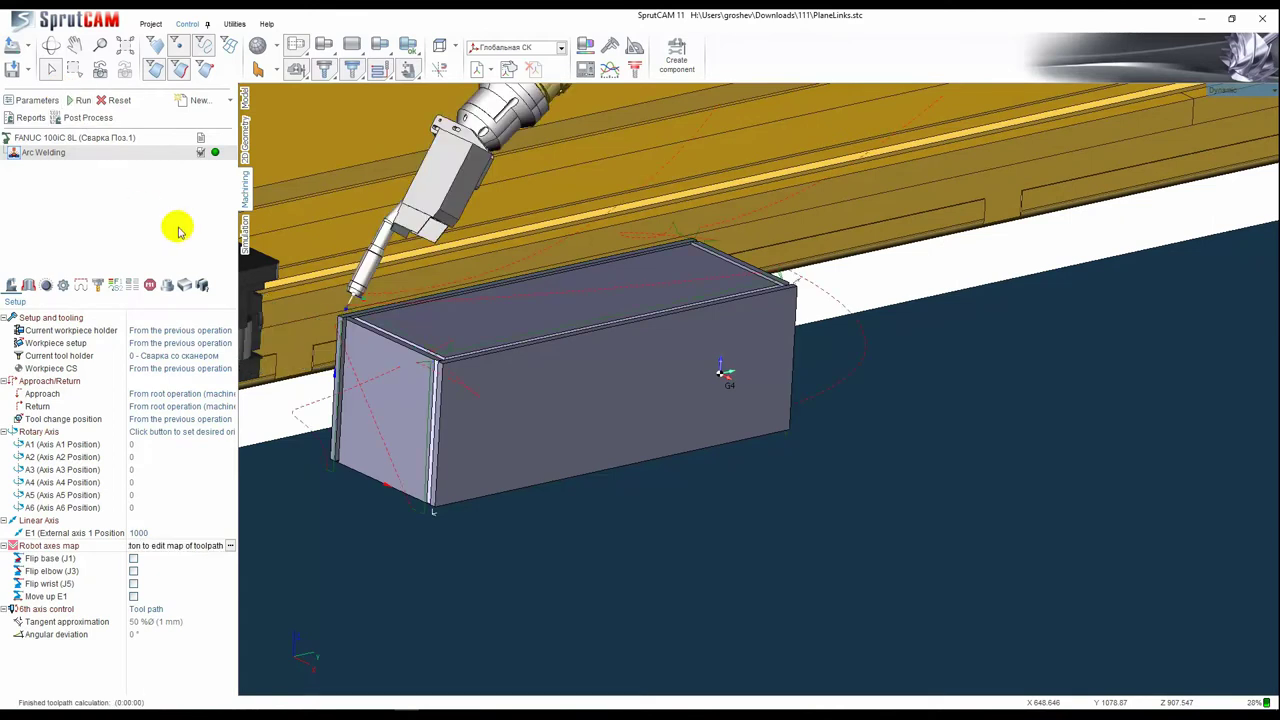
pyautogui.click(244, 234)
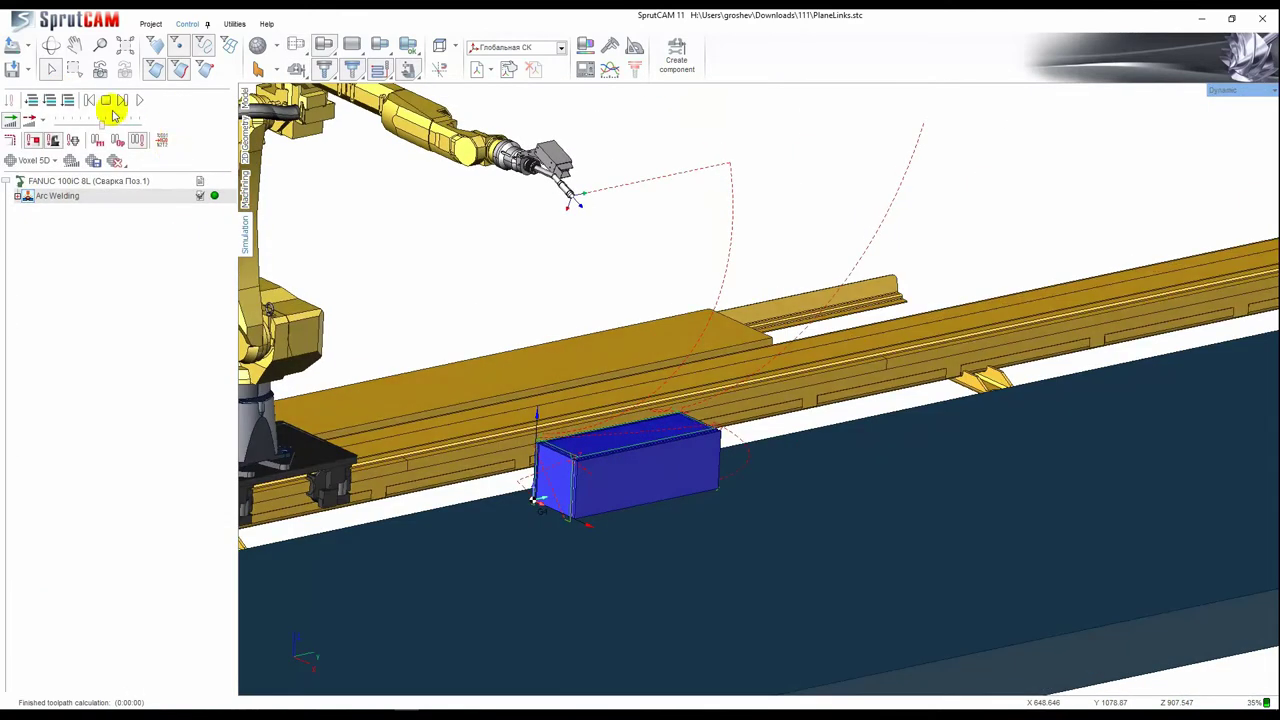
pyautogui.click(139, 100)
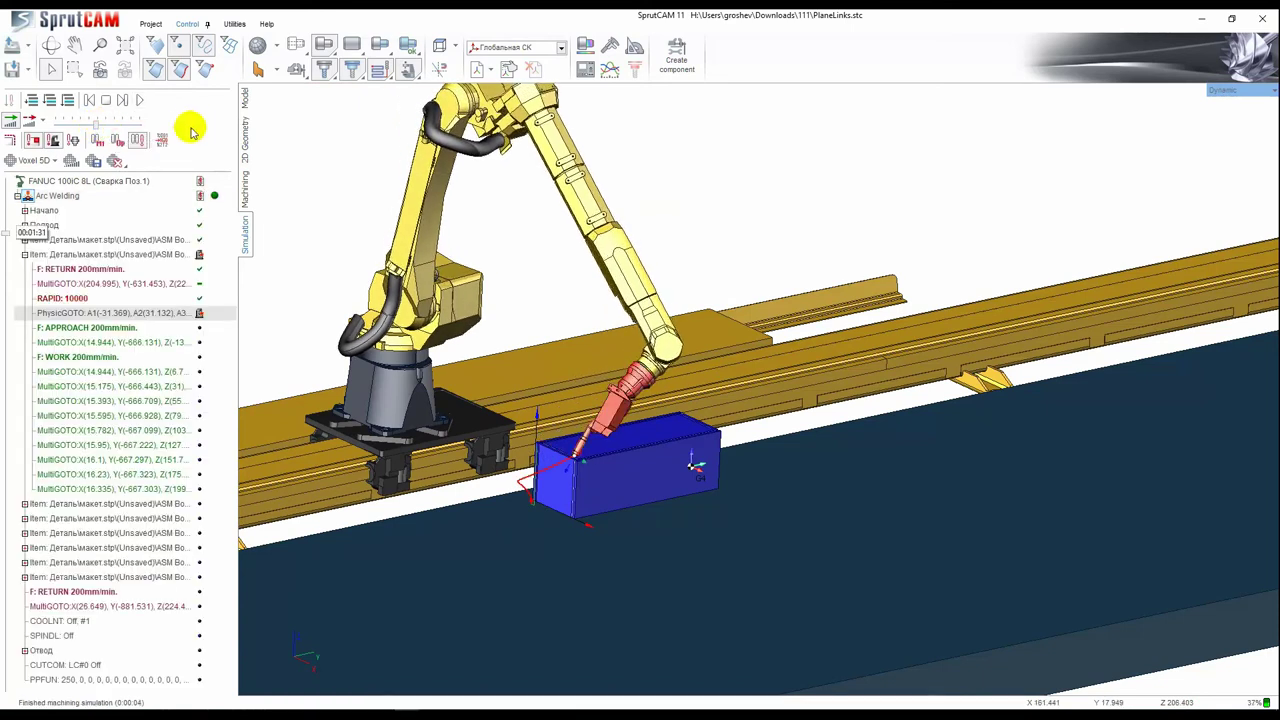
pyautogui.click(139, 100)
pyautogui.click(103, 123)
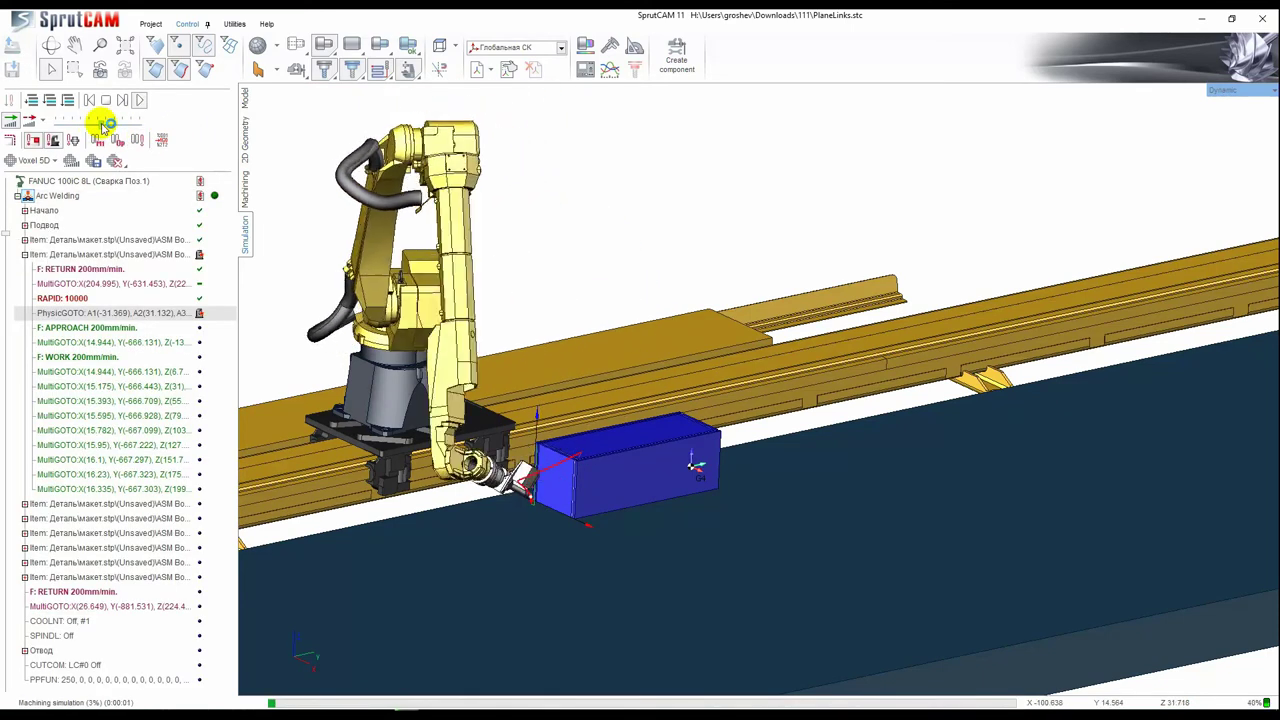
pyautogui.moveTo(102, 125)
pyautogui.mouseDown()
pyautogui.moveTo(91, 125)
pyautogui.moveTo(103, 126)
pyautogui.mouseUp()
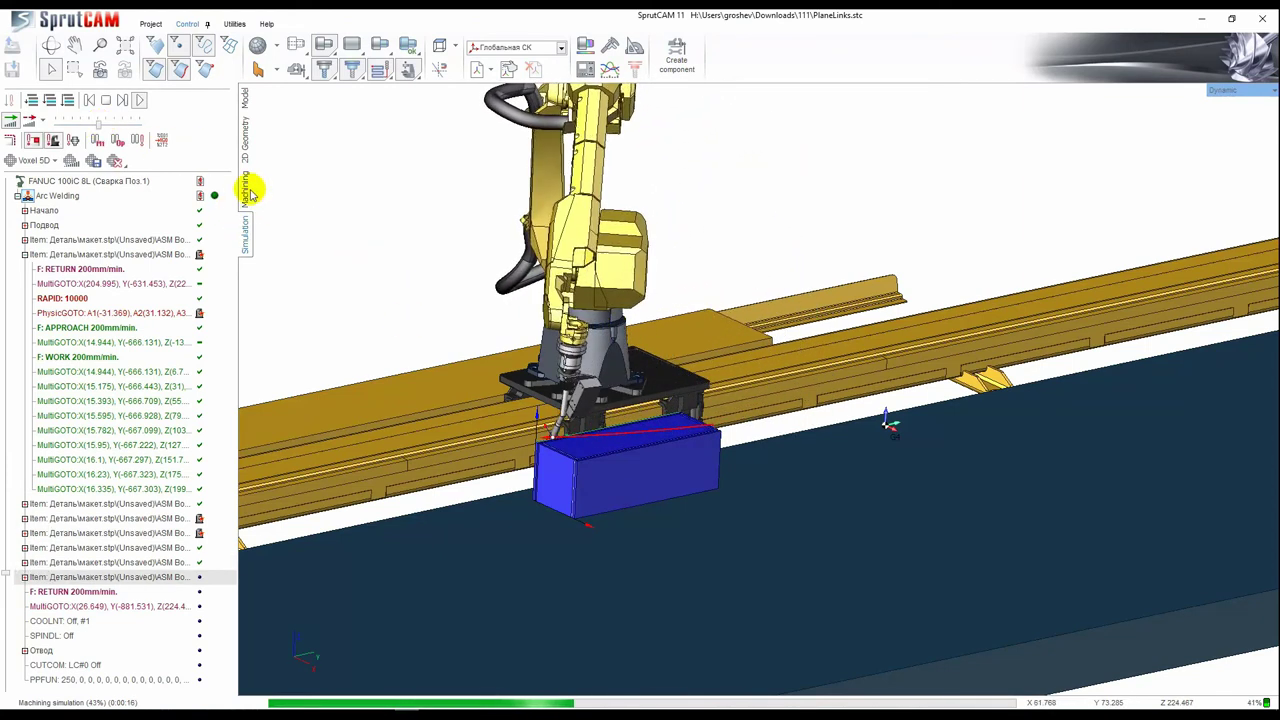
# Return to the machining setup, enable collision avoidance for links in the operation's Links/Leads parameters, and recalculate the toolpath.
pyautogui.click(245, 190)
pyautogui.scroll(2, 520, 430)
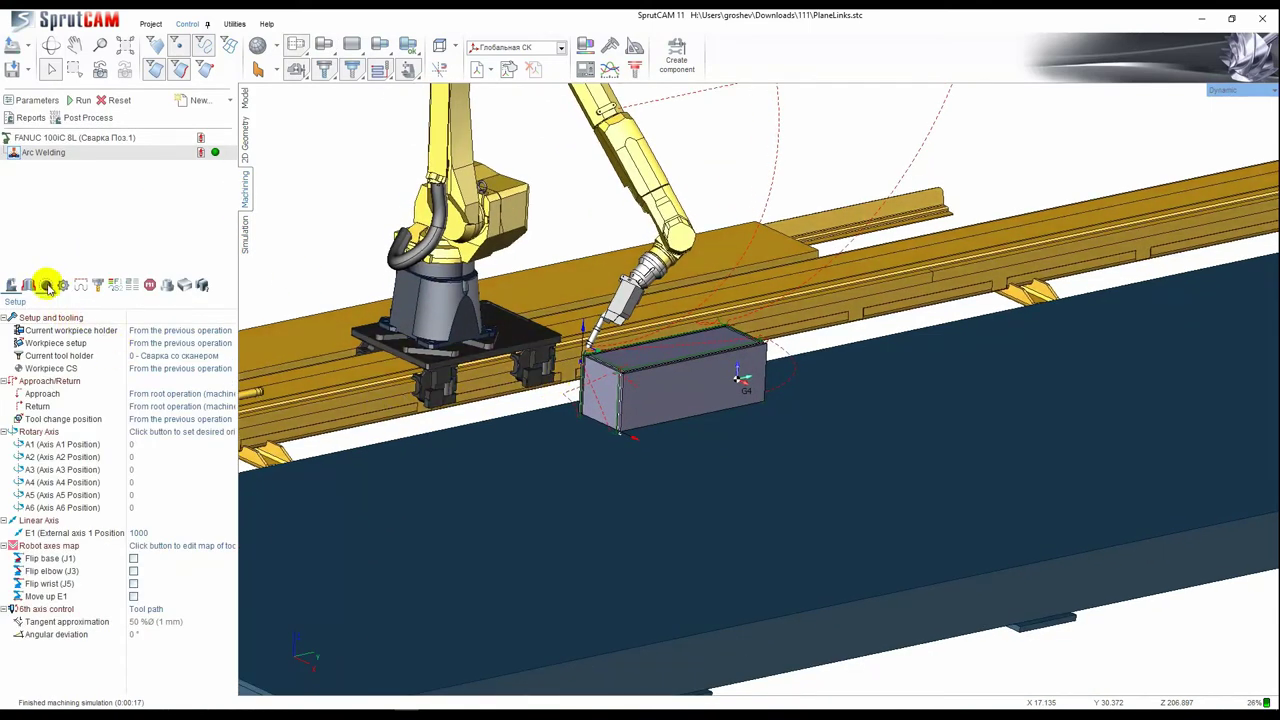
pyautogui.click(46, 286)
pyautogui.click(81, 287)
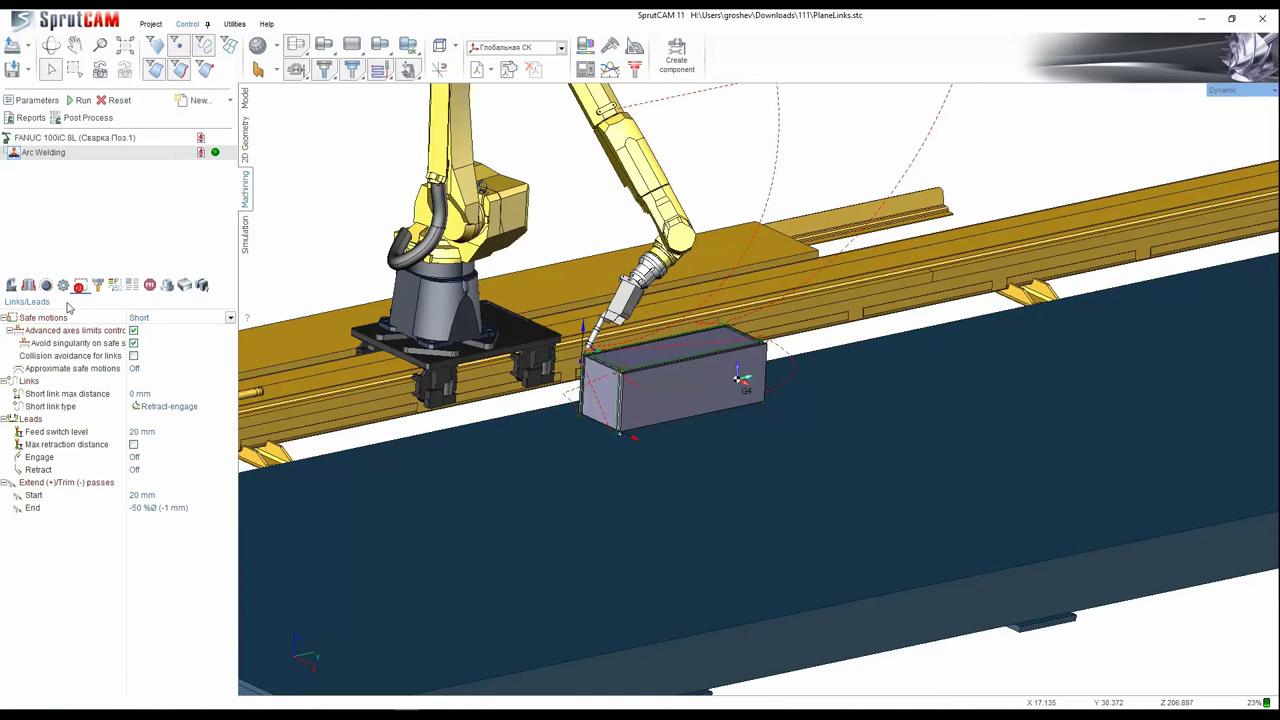
pyautogui.click(133, 356)
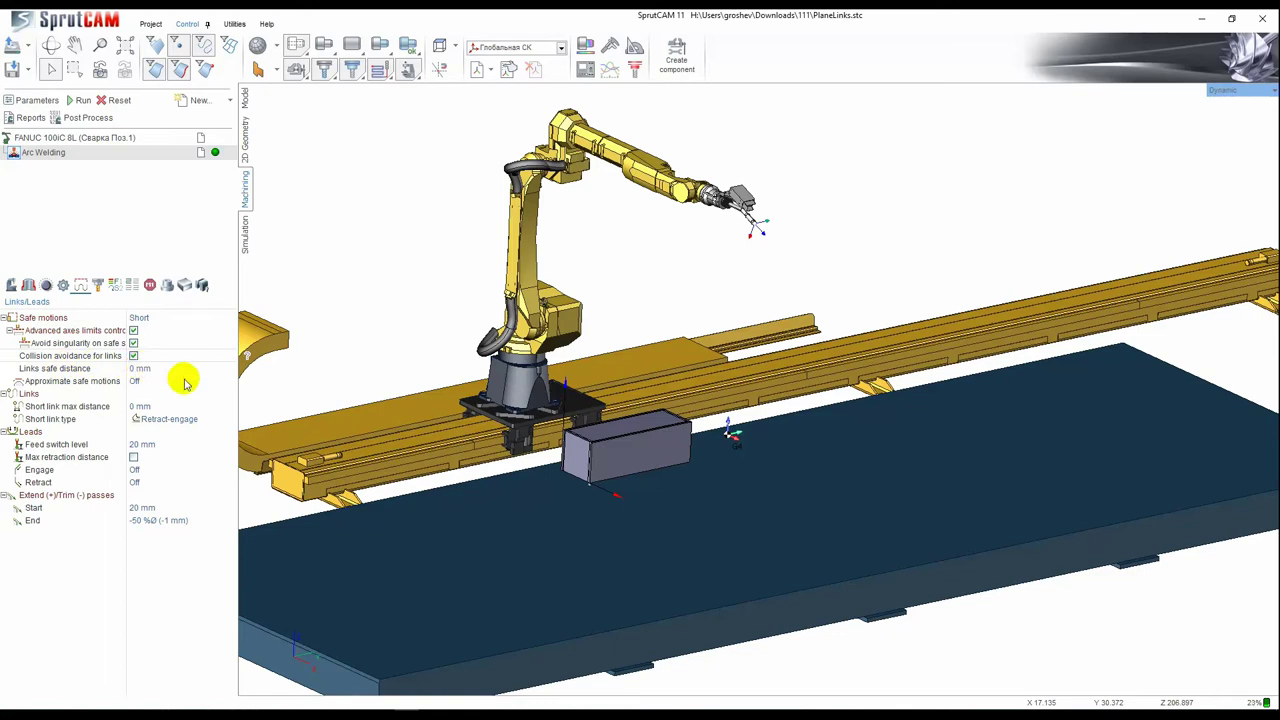
pyautogui.click(80, 100)
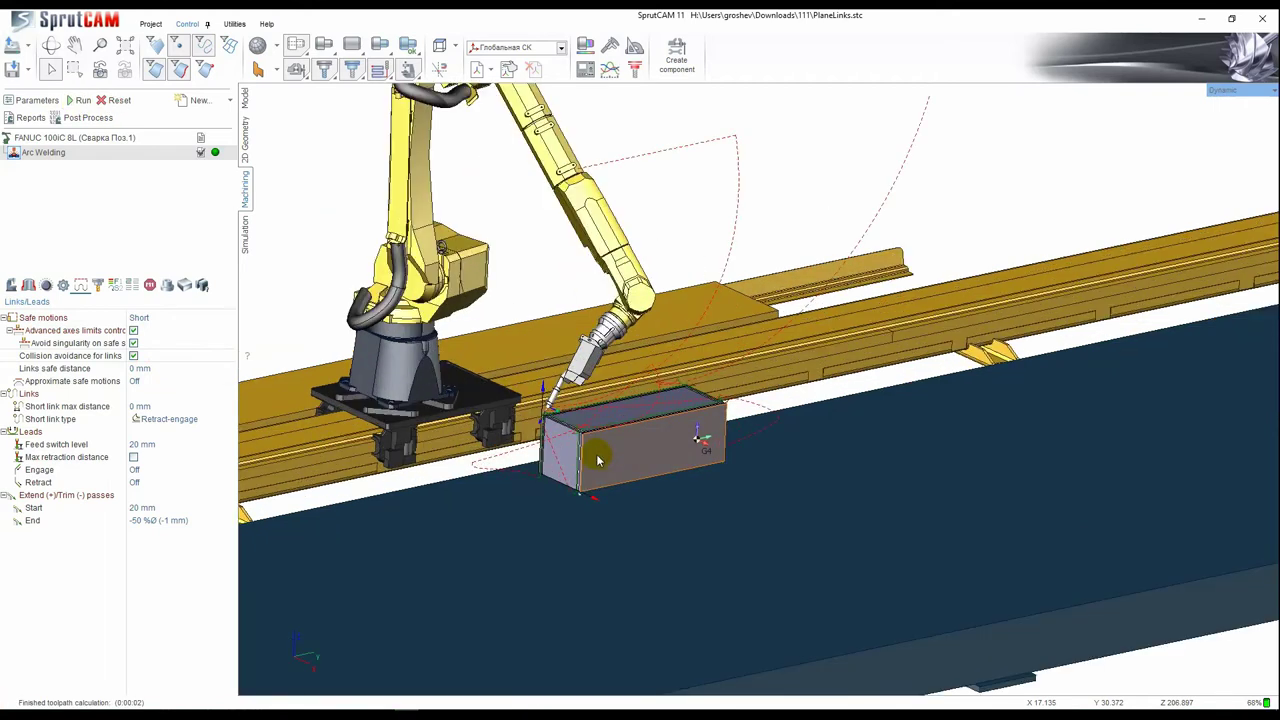
# Simulate the recalculated Arc Welding operation, slowing it down to examine the link moves around the part and speeding it up for the rest.
pyautogui.click(244, 238)
pyautogui.click(139, 100)
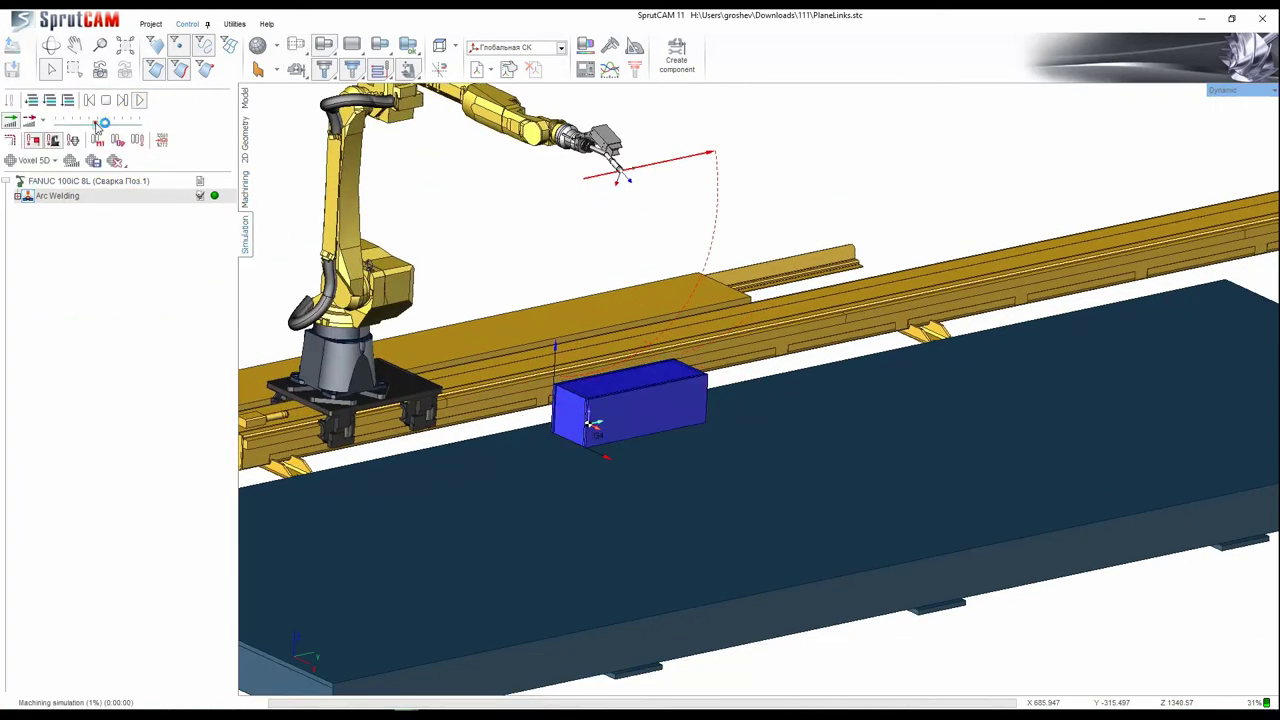
pyautogui.moveTo(100, 125); pyautogui.dragTo(87, 125)
pyautogui.scroll(3, 454, 376)
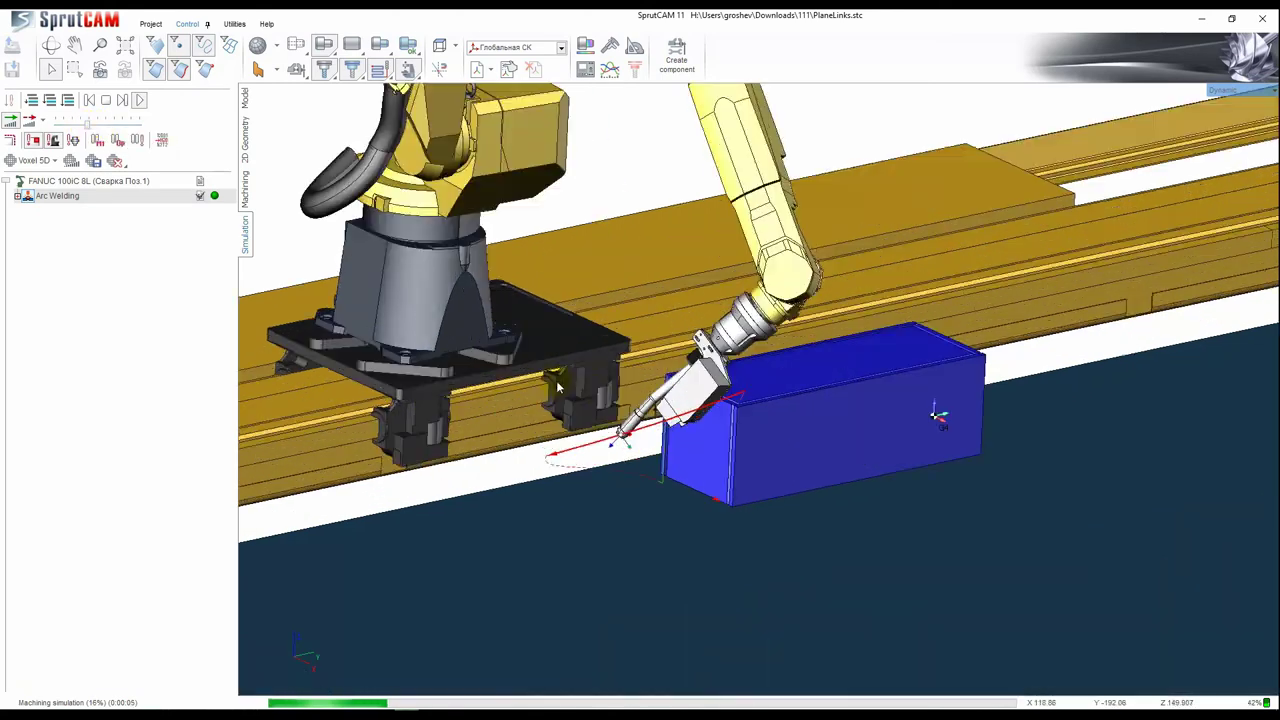
pyautogui.moveTo(557, 380); pyautogui.dragTo(454, 374, button='middle')
pyautogui.scroll(2, 454, 374)
pyautogui.scroll(-2, 440, 350)
pyautogui.moveTo(87, 125); pyautogui.dragTo(94, 125)
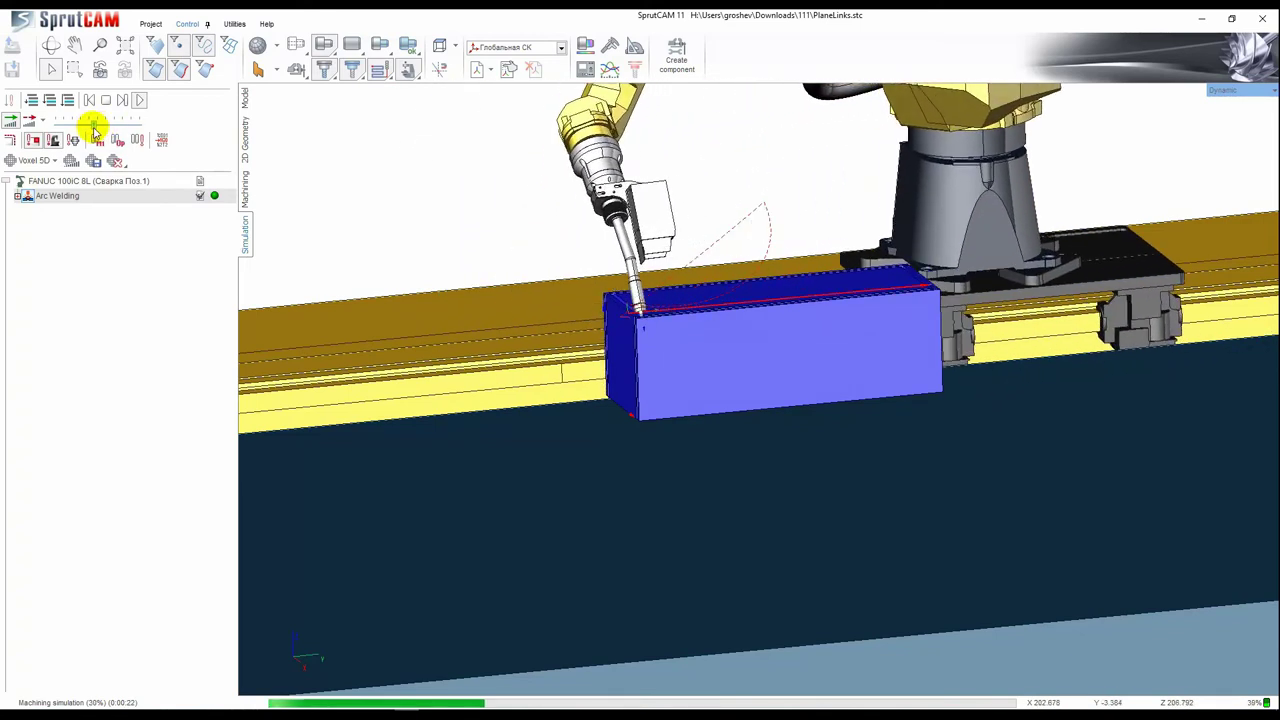
pyautogui.moveTo(91, 126); pyautogui.dragTo(100, 126)
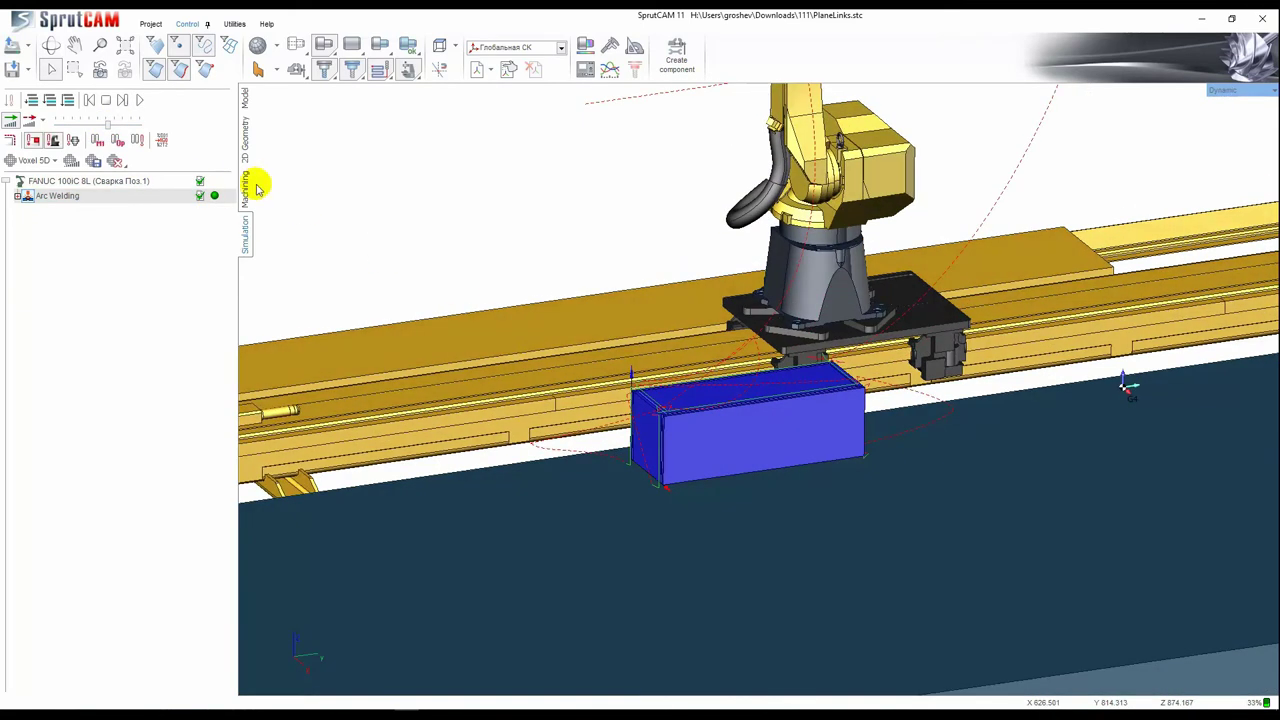
# Return to the machining setup, open the links safe distance for editing, and examine the link moves around the part.
pyautogui.click(246, 185)
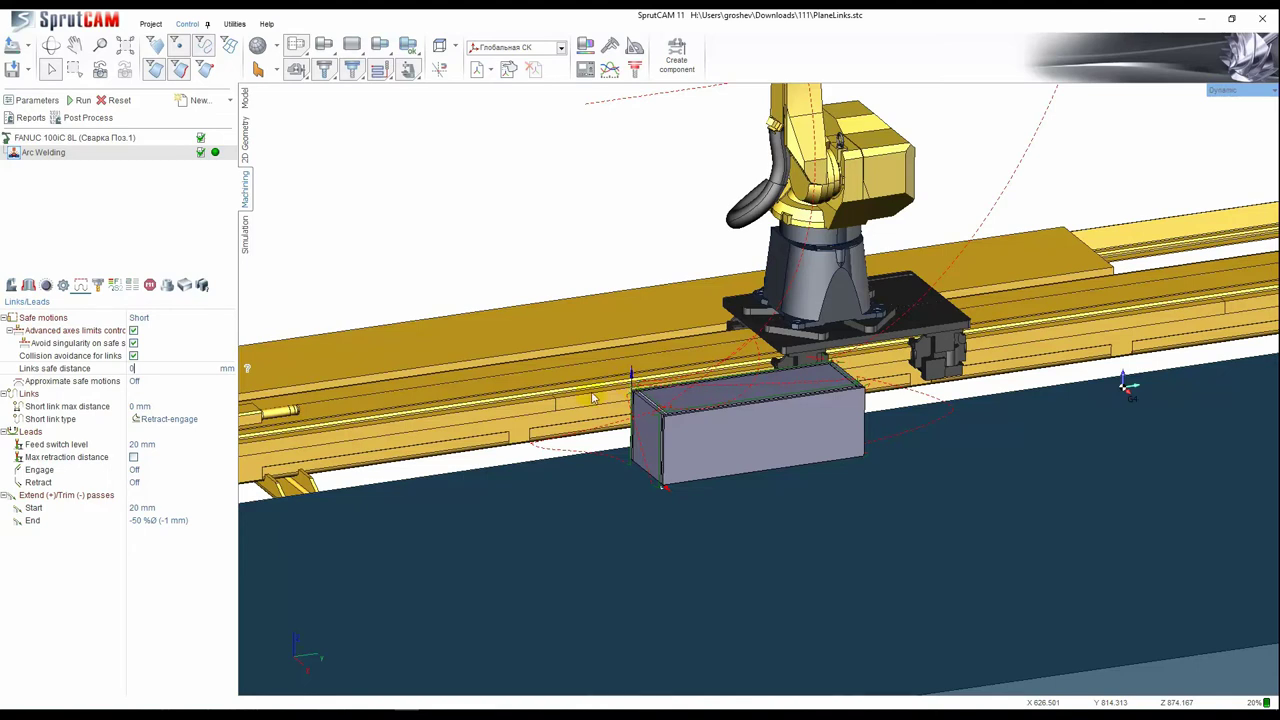
pyautogui.click(142, 367)
pyautogui.scroll(3, 659, 422)
pyautogui.moveTo(647, 538); pyautogui.dragTo(642, 360, button='middle')
pyautogui.scroll(-1, 642, 360)
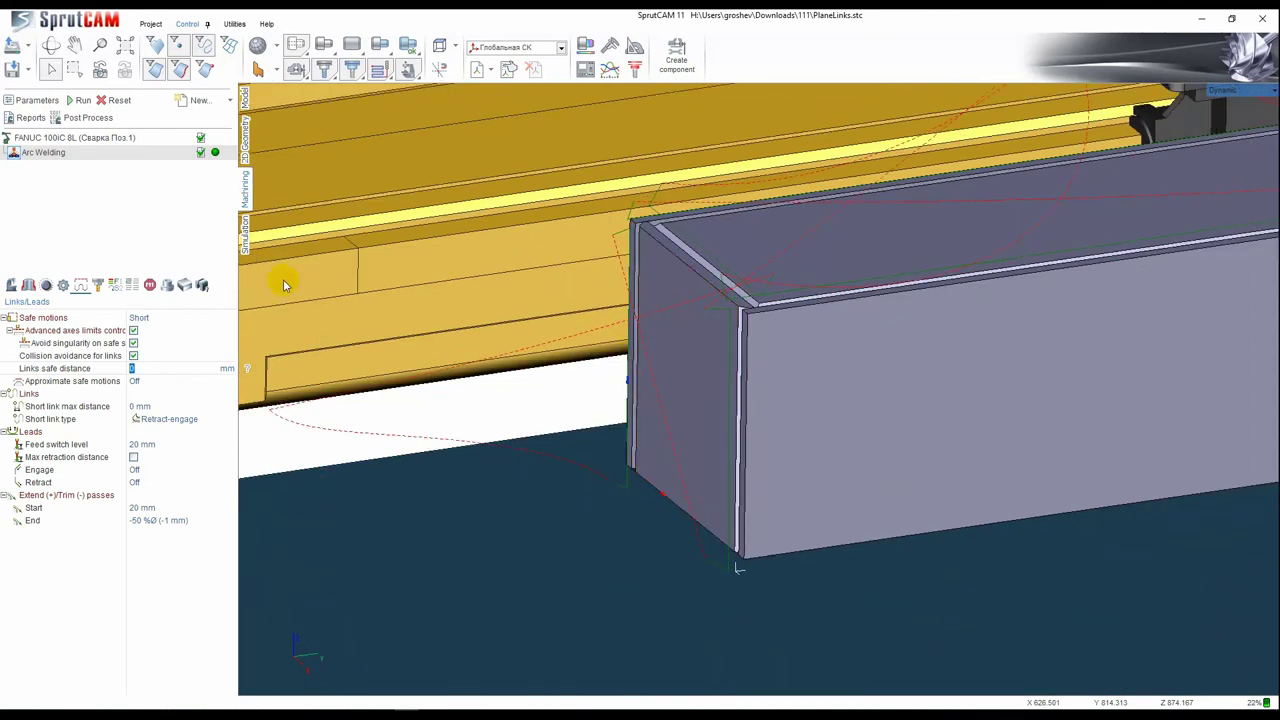
pyautogui.scroll(-4, 515, 422)
pyautogui.moveTo(525, 334); pyautogui.dragTo(523, 386, button='middle')
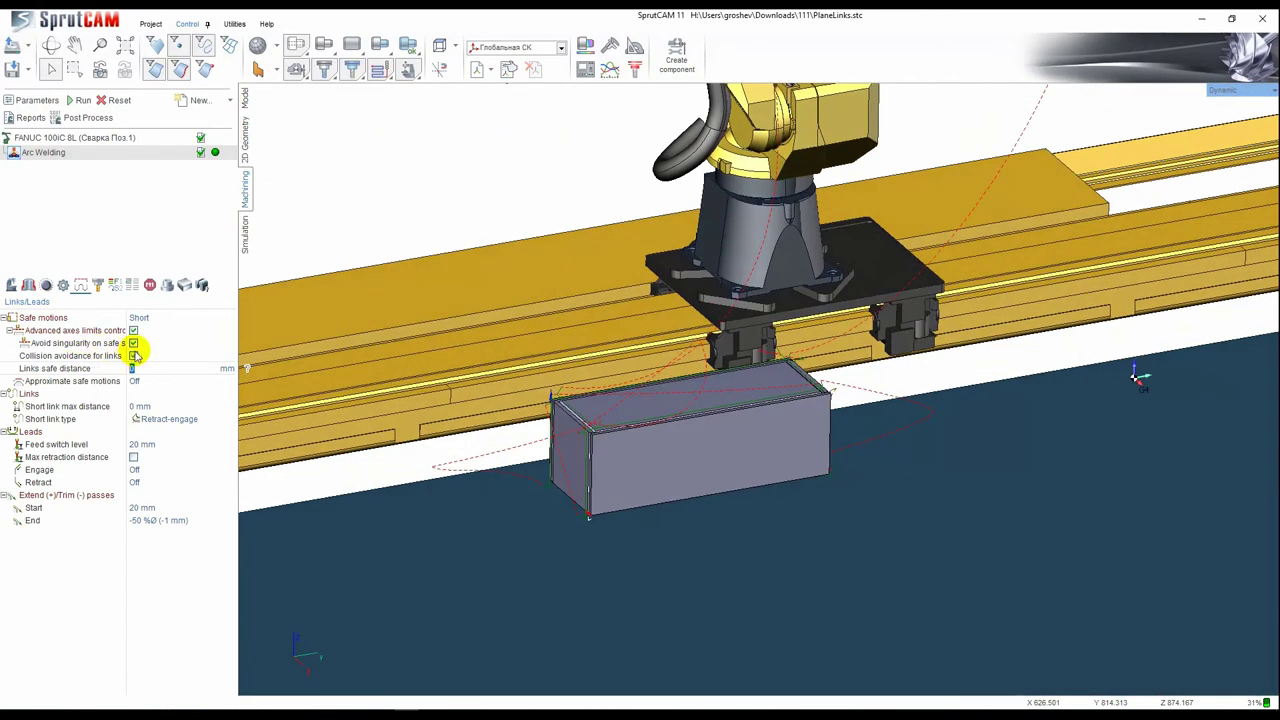
# Open the Structure_Welding.stc project without saving changes to PlaneLinks.stc, and examine the Welding 5D link moves around the frame.
pyautogui.click(28, 46)
pyautogui.click(60, 63)
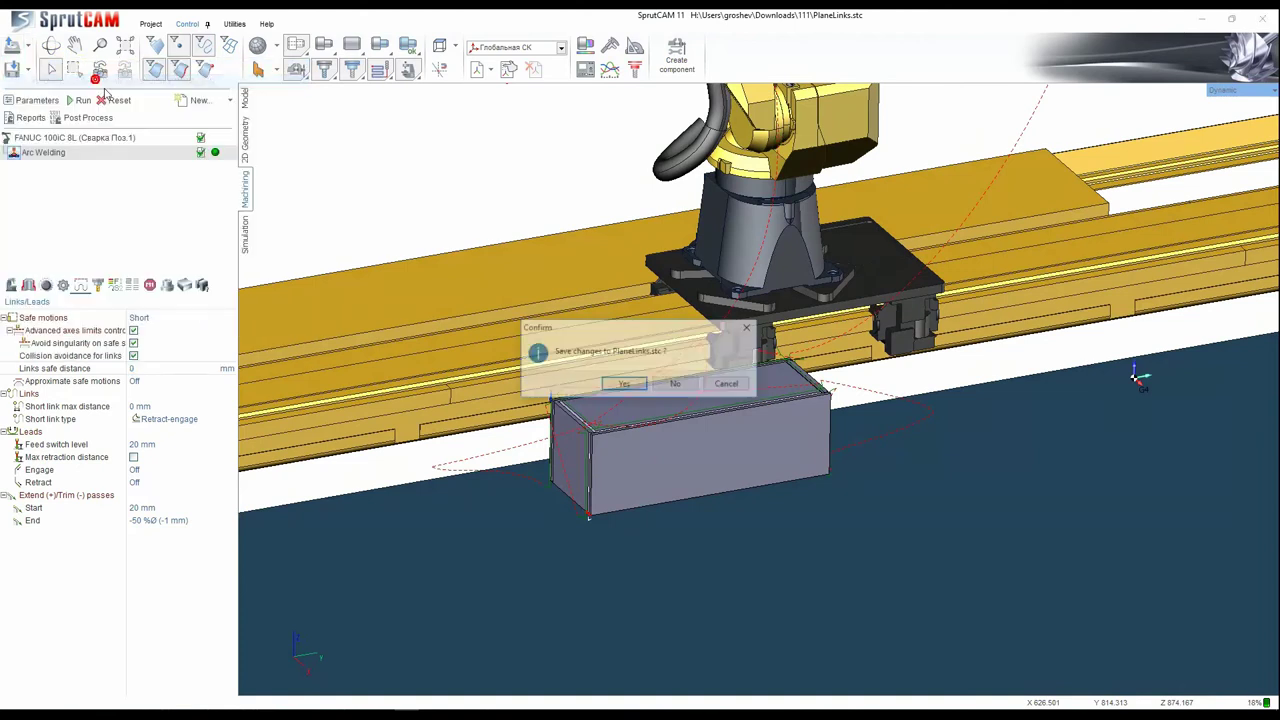
pyautogui.click(675, 385)
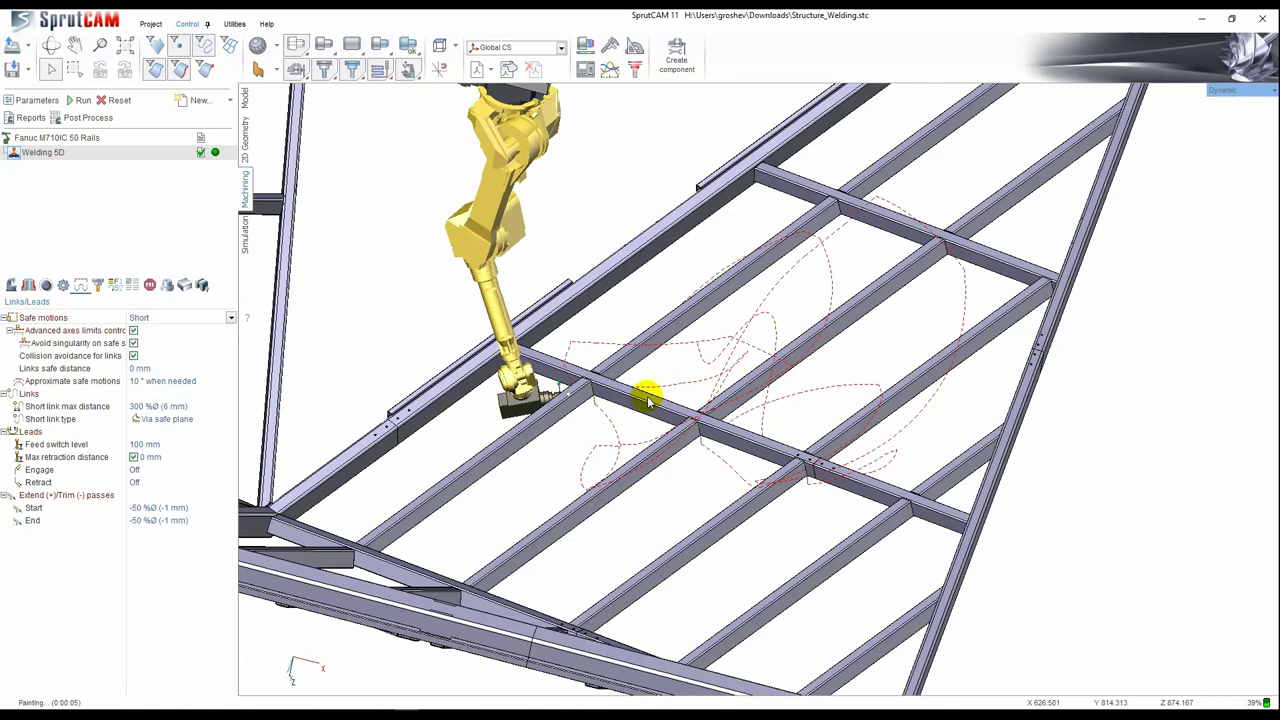
pyautogui.scroll(-3, 648, 400)
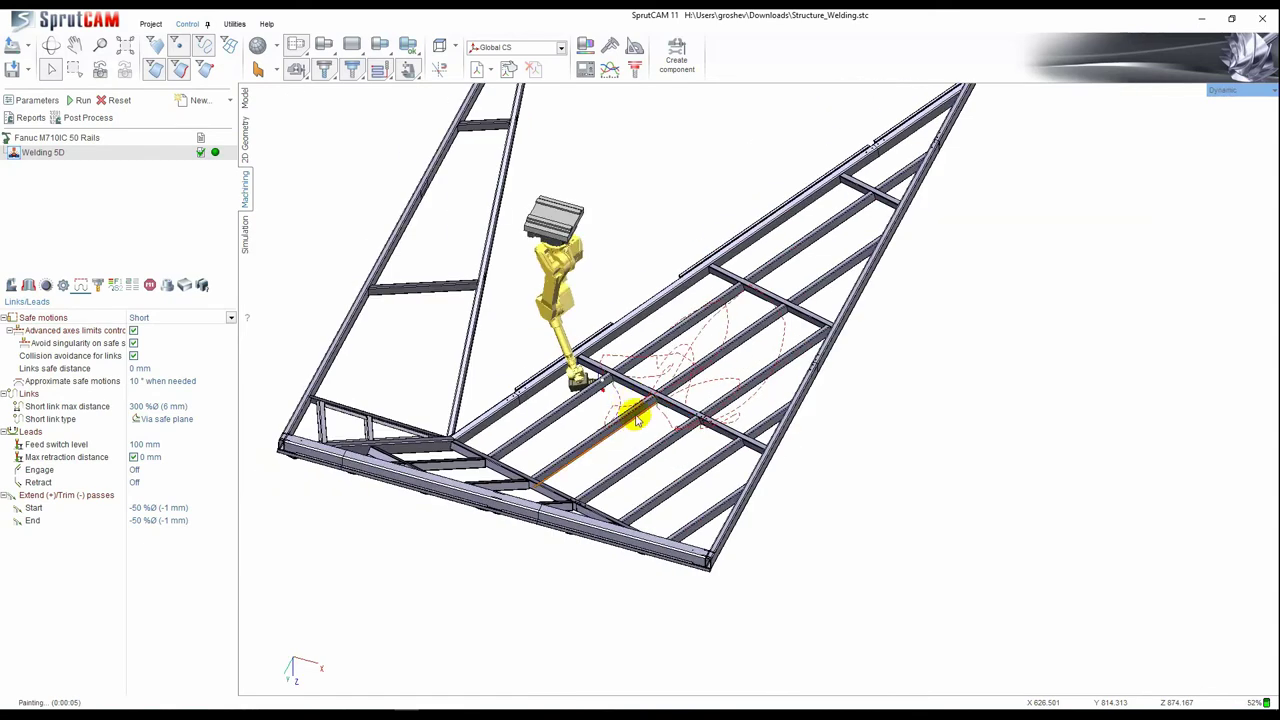
pyautogui.moveTo(647, 435); pyautogui.dragTo(788, 409, button='middle')
pyautogui.scroll(5, 743, 374)
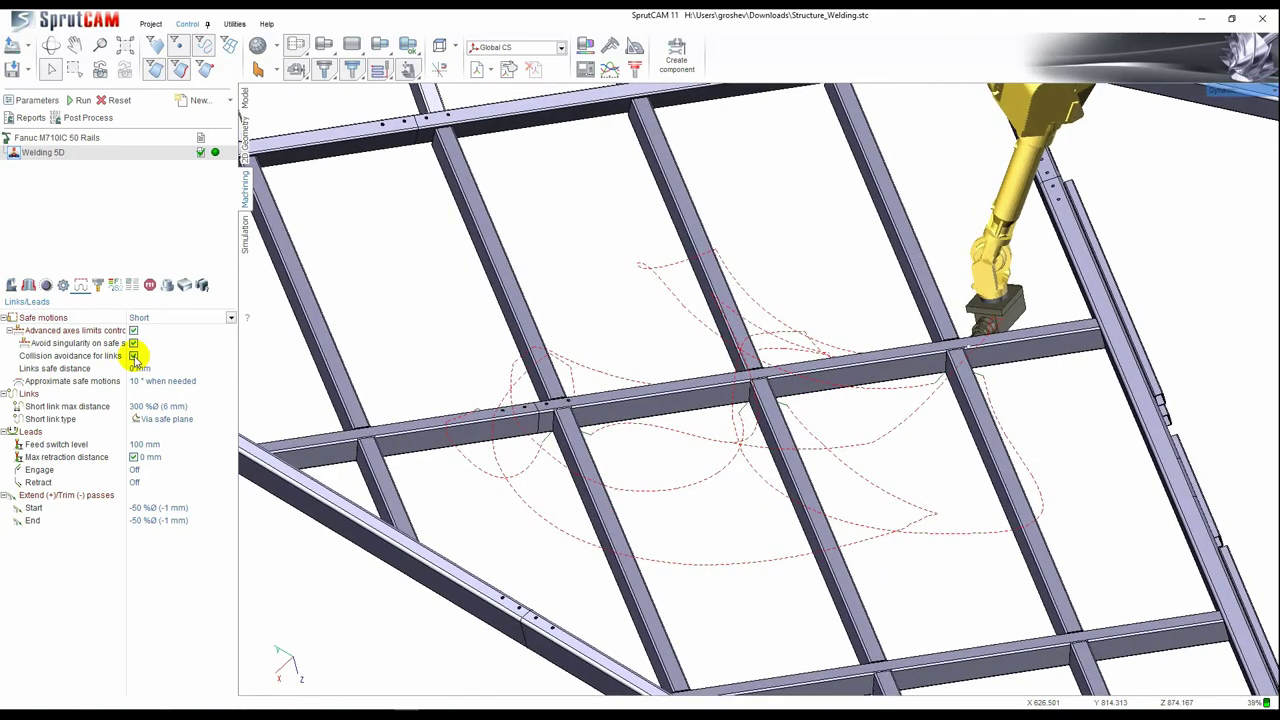
# Recalculate the Welding 5D toolpath with collision avoidance for links disabled, and simulate it at an adjusted speed.
pyautogui.click(133, 356)
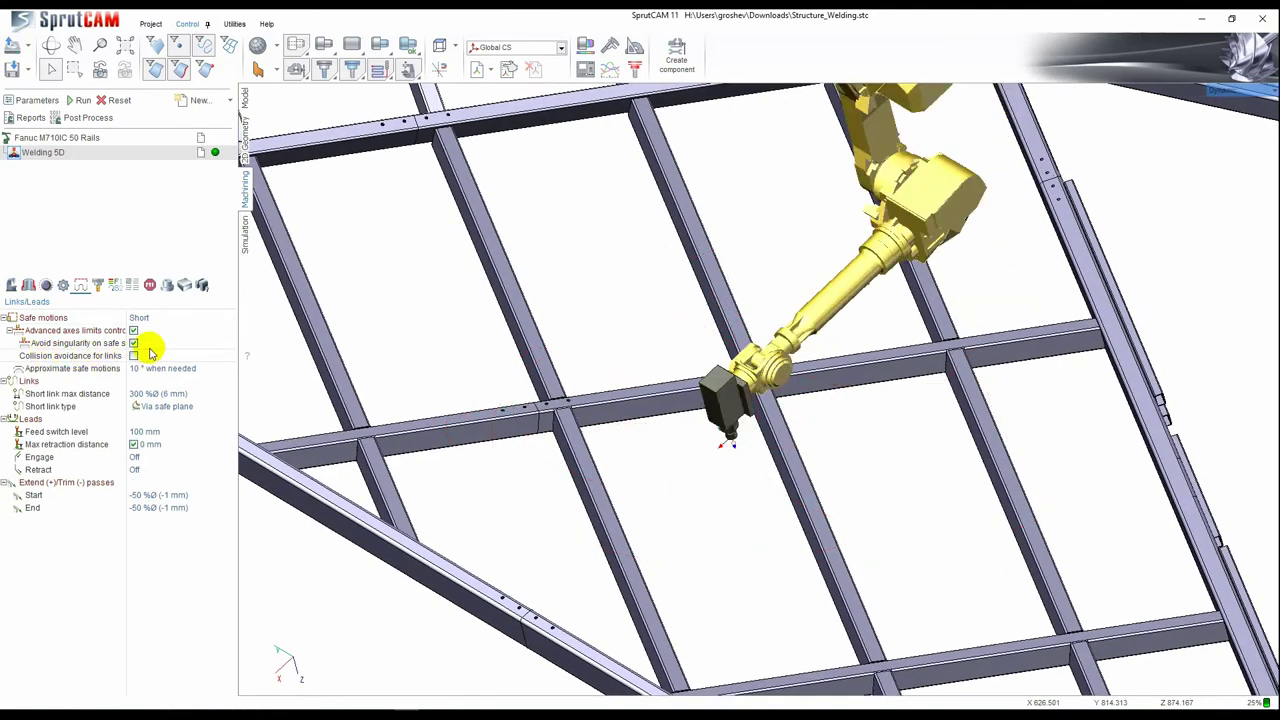
pyautogui.click(80, 101)
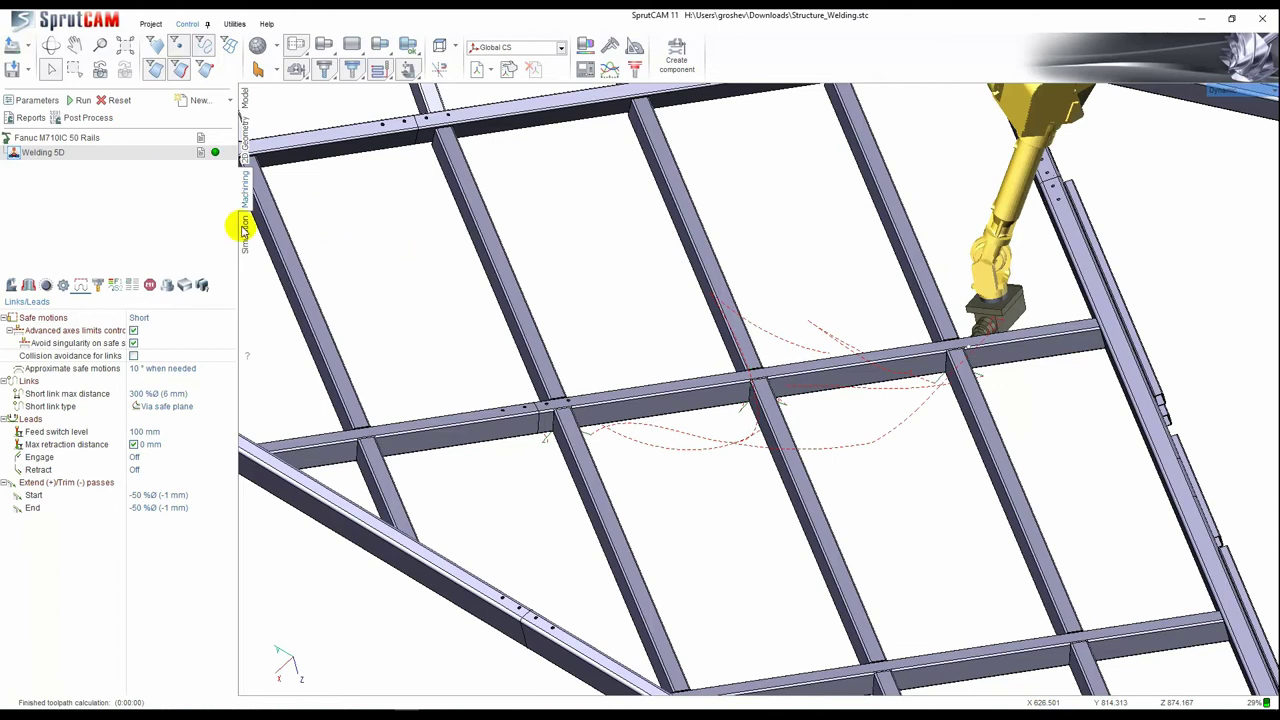
pyautogui.click(243, 224)
pyautogui.click(141, 101)
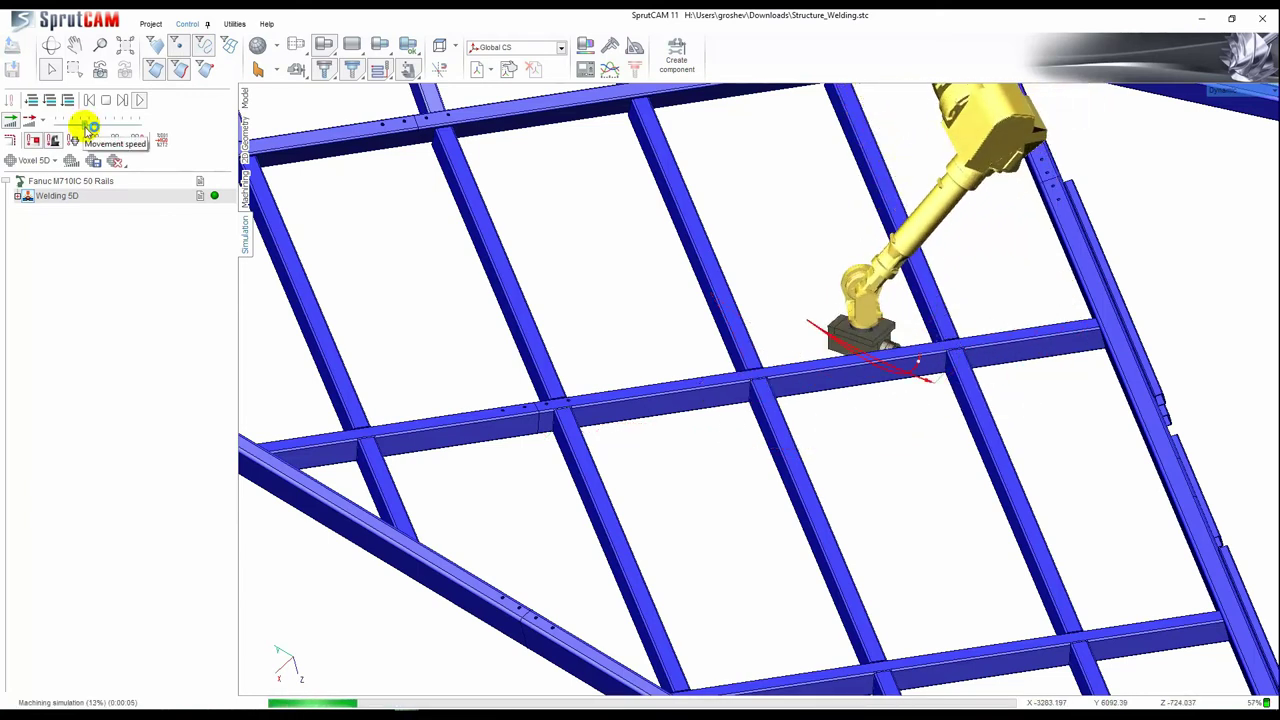
pyautogui.moveTo(84, 128); pyautogui.dragTo(101, 130)
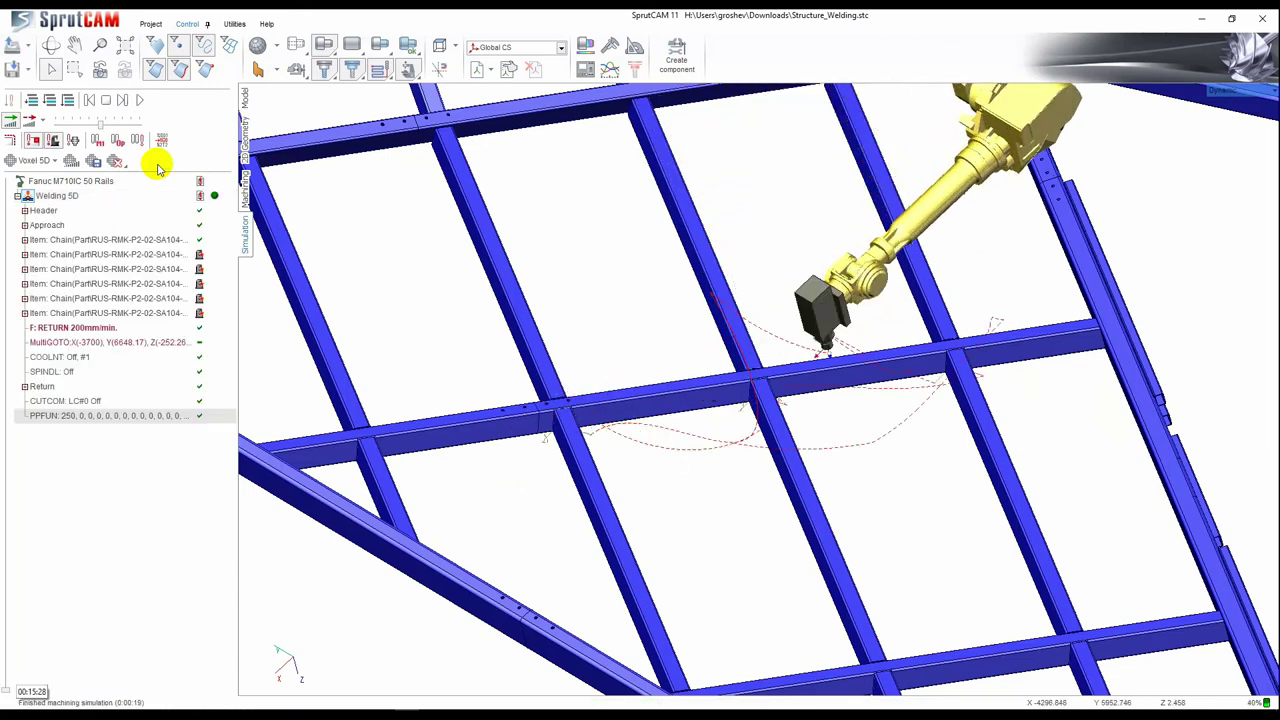
# Return to the machining setup, re-enable collision avoidance for links, and reset and recalculate the Welding 5D toolpath.
pyautogui.click(245, 192)
pyautogui.click(133, 356)
pyautogui.click(115, 102)
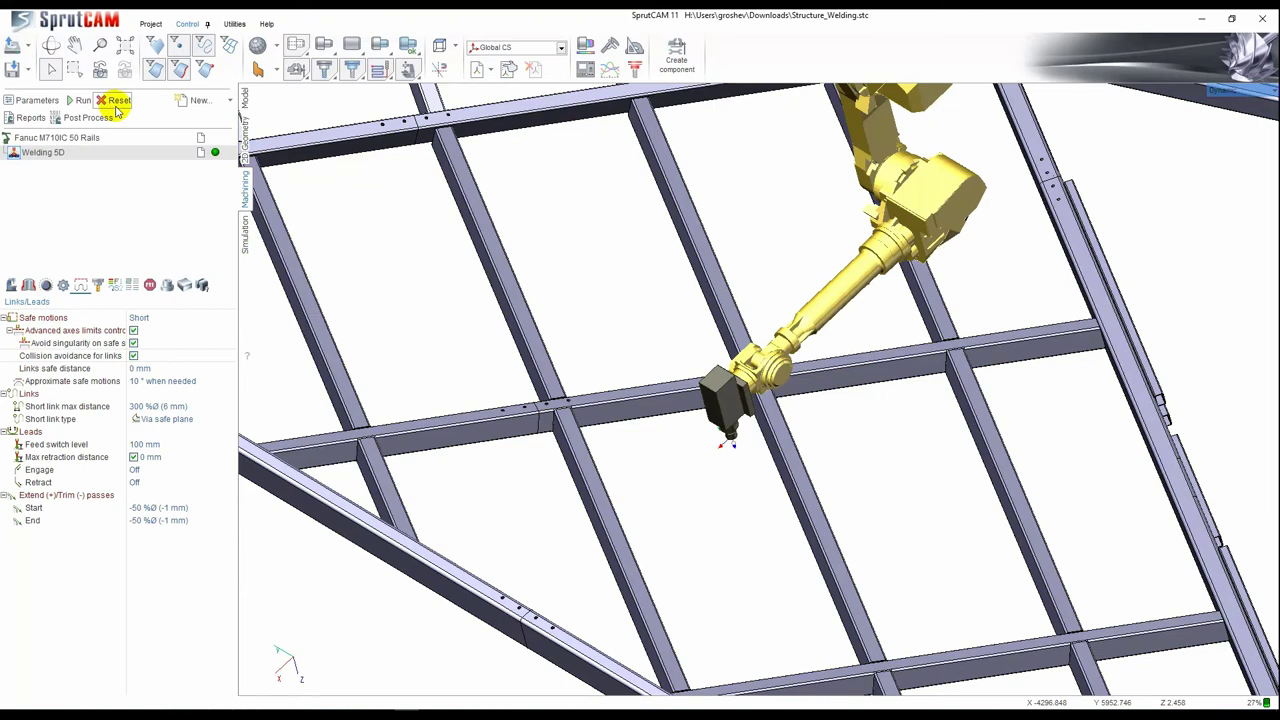
pyautogui.click(79, 102)
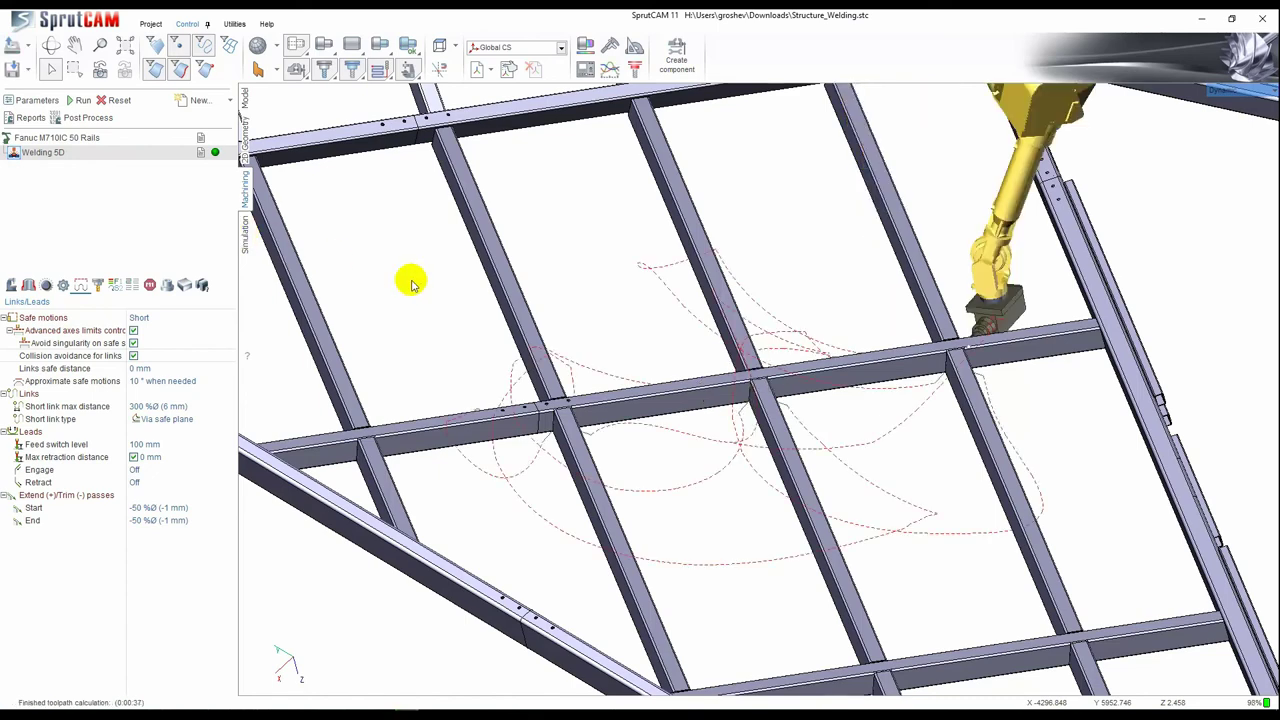
# Simulate the recalculated Welding 5D operation, adjusting the speed to examine the link moves around the frame beams.
pyautogui.moveTo(414, 283); pyautogui.dragTo(523, 308, button='middle')
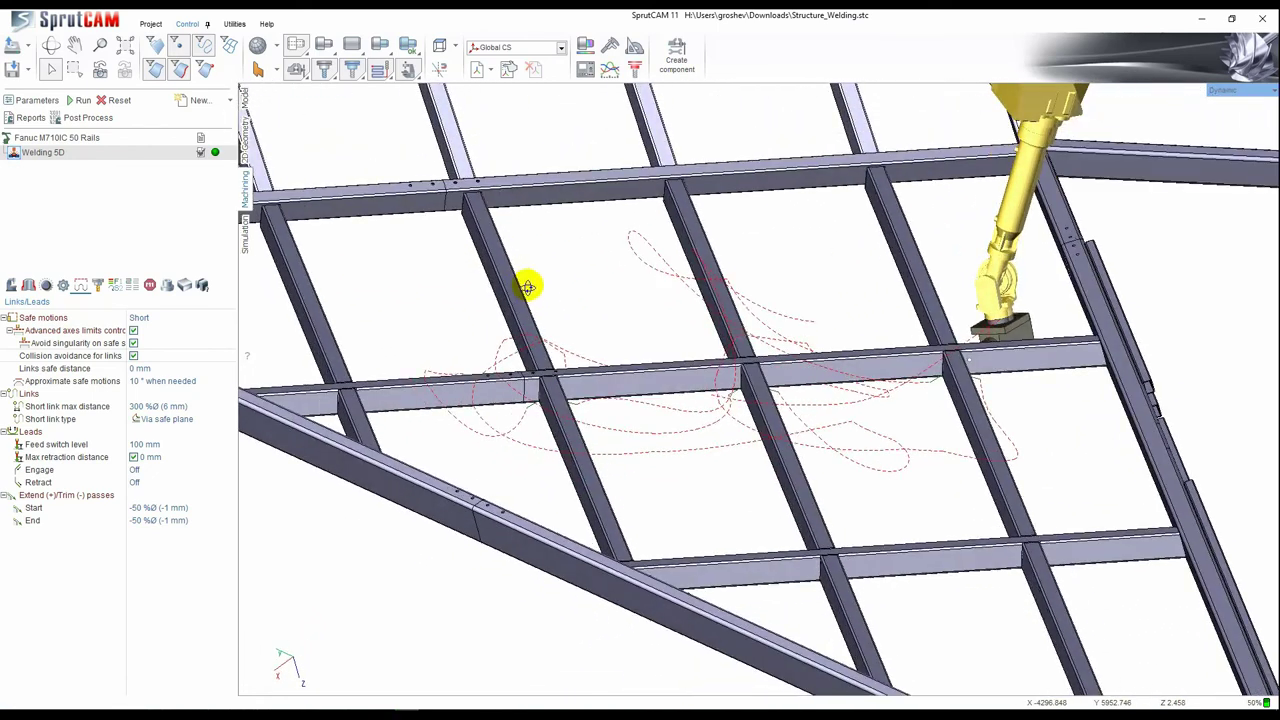
pyautogui.click(245, 235)
pyautogui.click(137, 141)
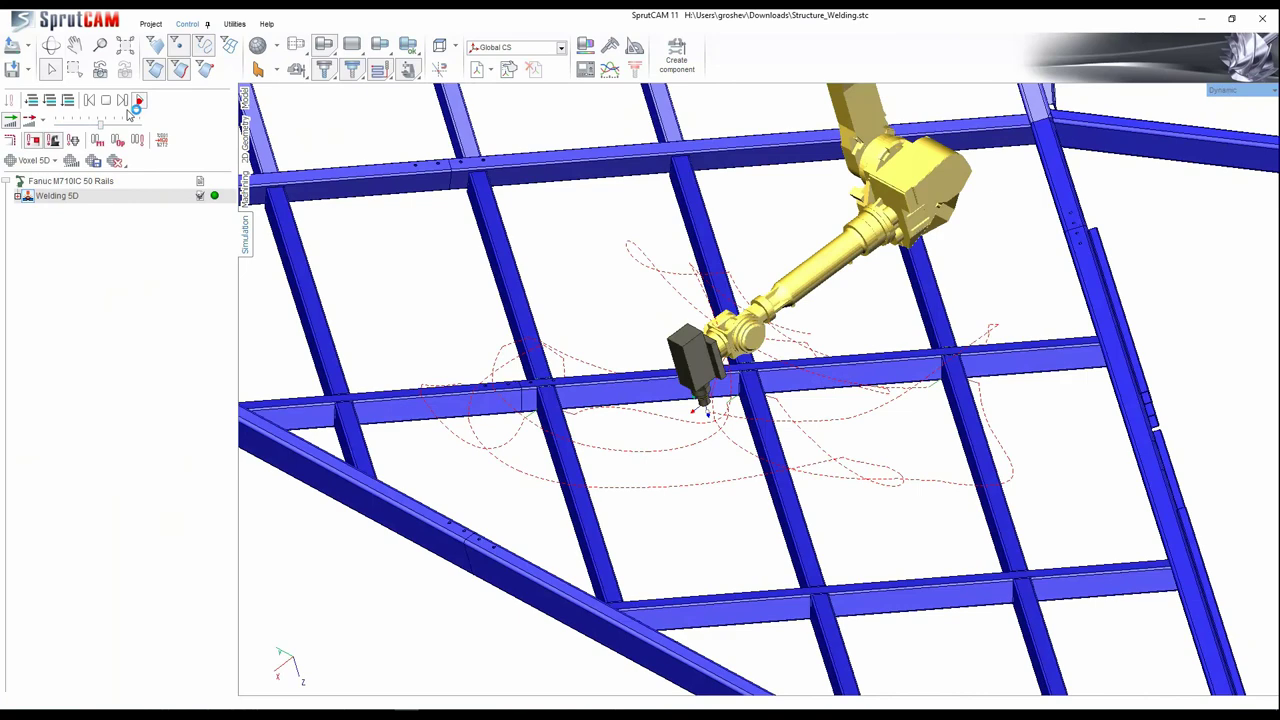
pyautogui.moveTo(89, 126); pyautogui.dragTo(82, 126)
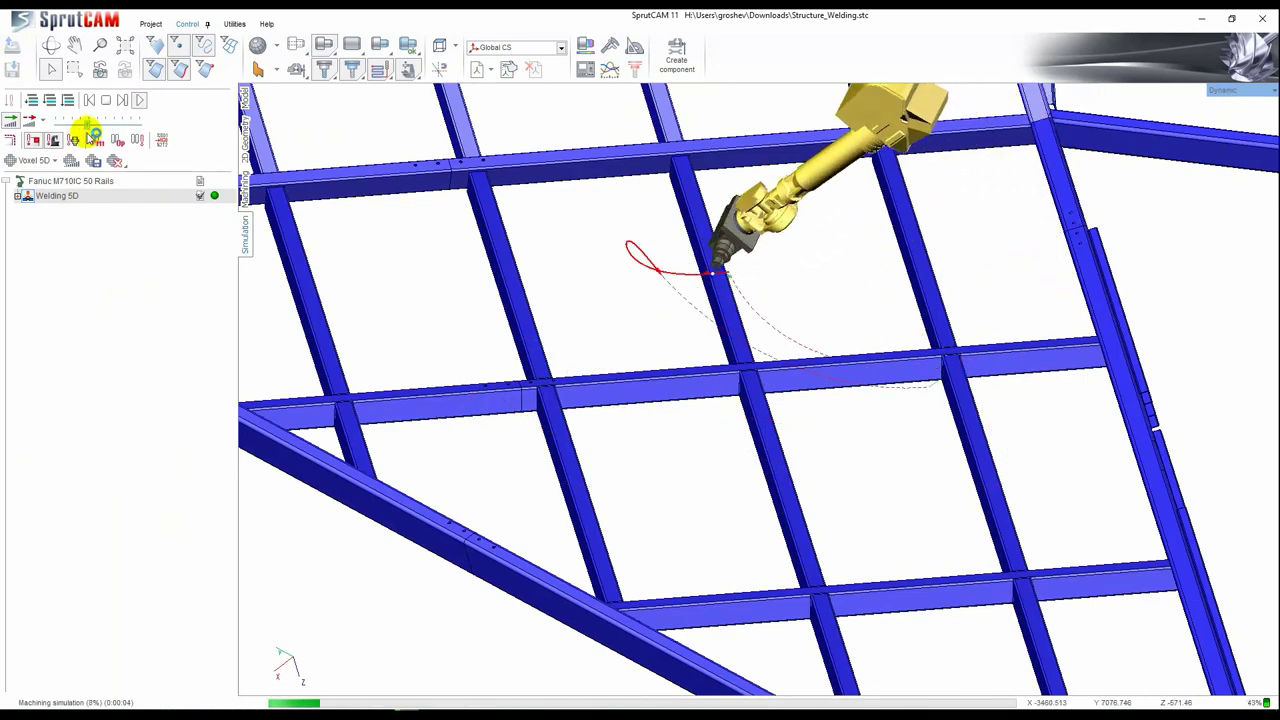
pyautogui.moveTo(830, 330); pyautogui.dragTo(786, 330, button='middle')
pyautogui.scroll(3, 840, 286)
pyautogui.scroll(-3, 846, 286)
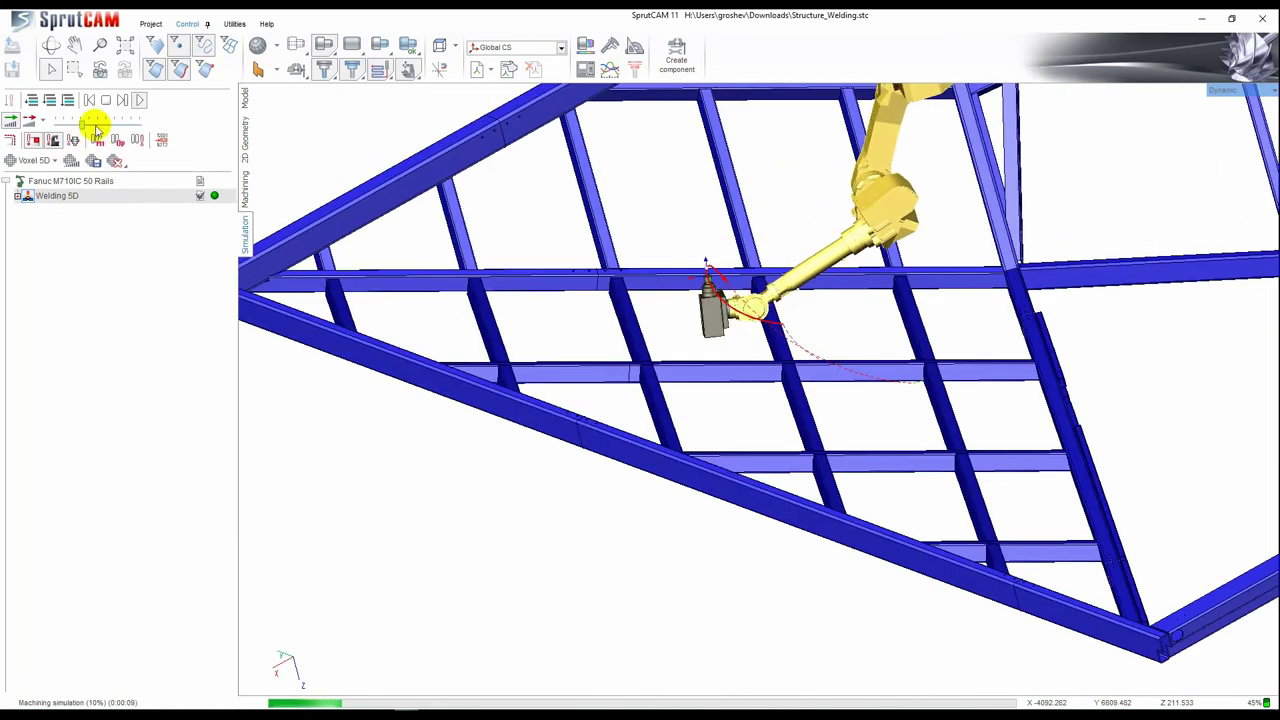
pyautogui.moveTo(82, 128); pyautogui.dragTo(90, 128)
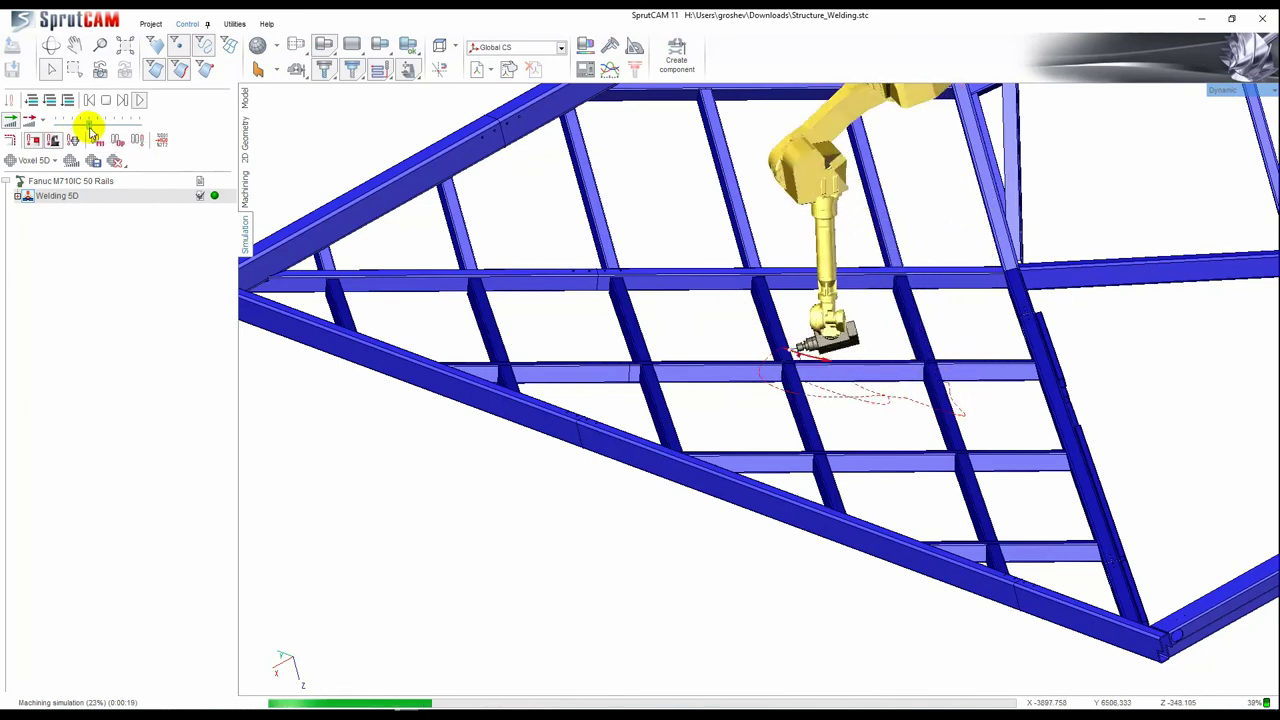